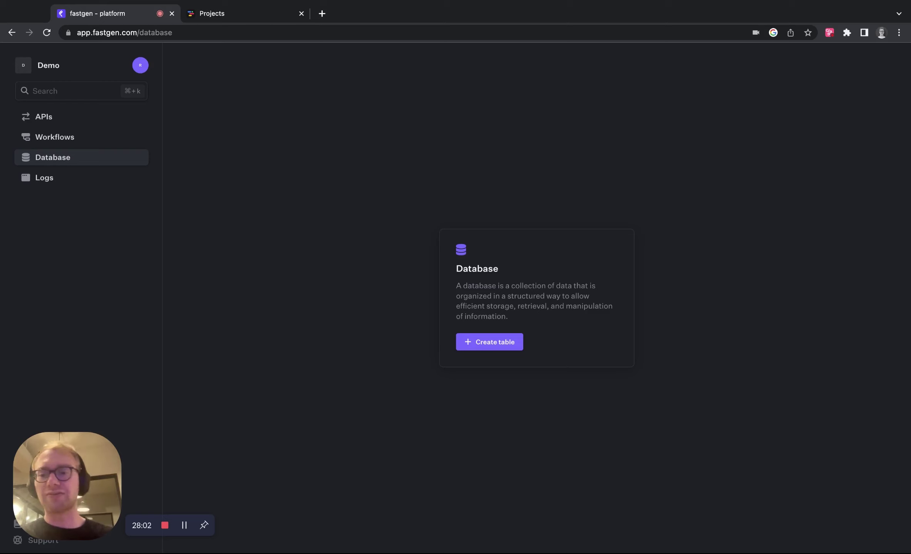
- Create a 'newsletter' table with two text columns, name and email
{"action": "left_click", "coordinate": [515, 348]}
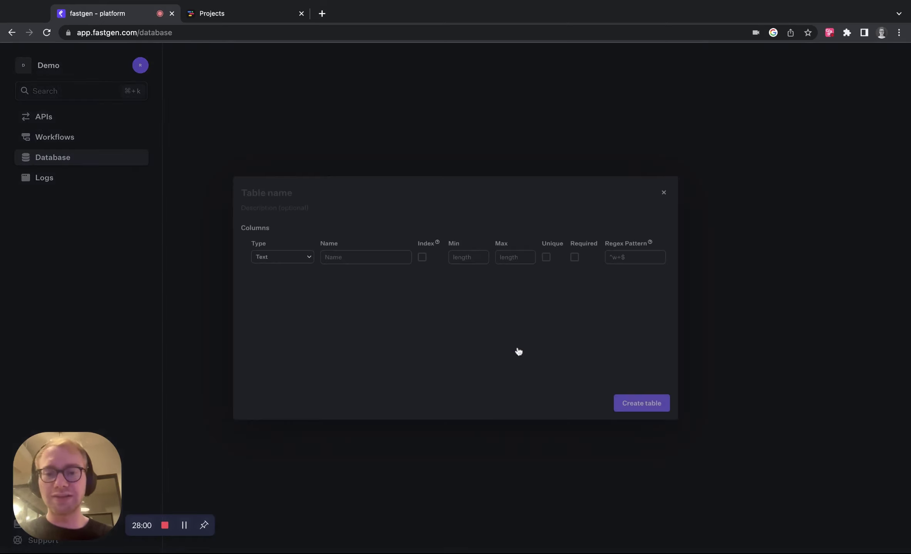
{"action": "left_click", "coordinate": [341, 191]}
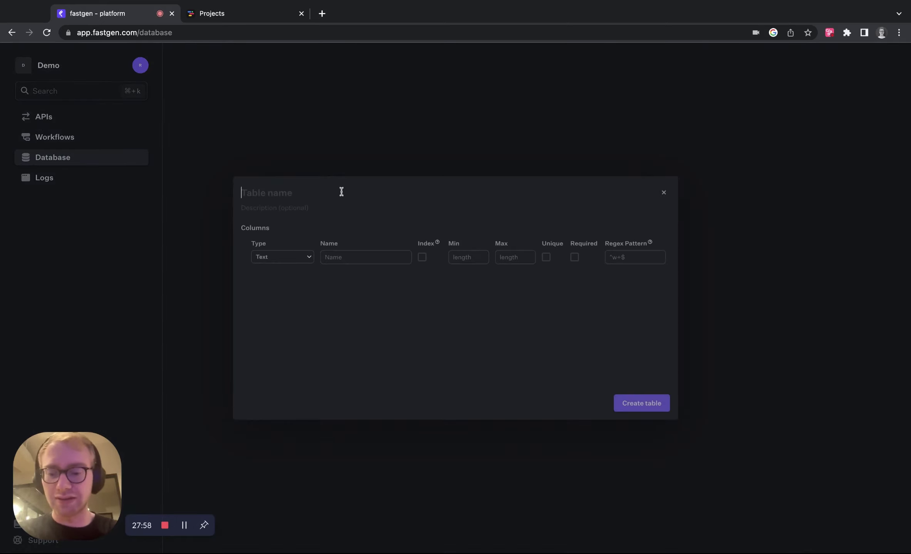
{"action": "type", "text": "newsletter"}
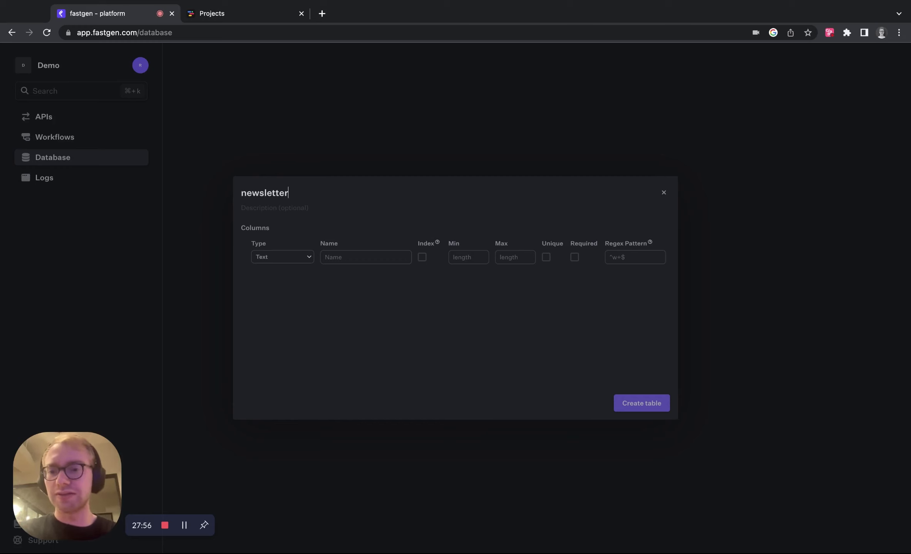
{"action": "left_click", "coordinate": [365, 255]}
{"action": "type", "text": "name"}
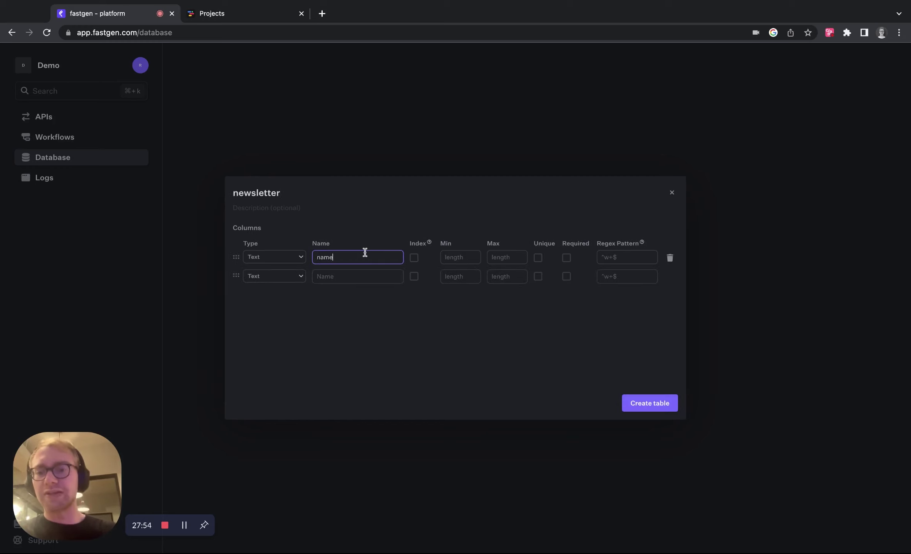
{"action": "left_click", "coordinate": [375, 275]}
{"action": "type", "text": "email"}
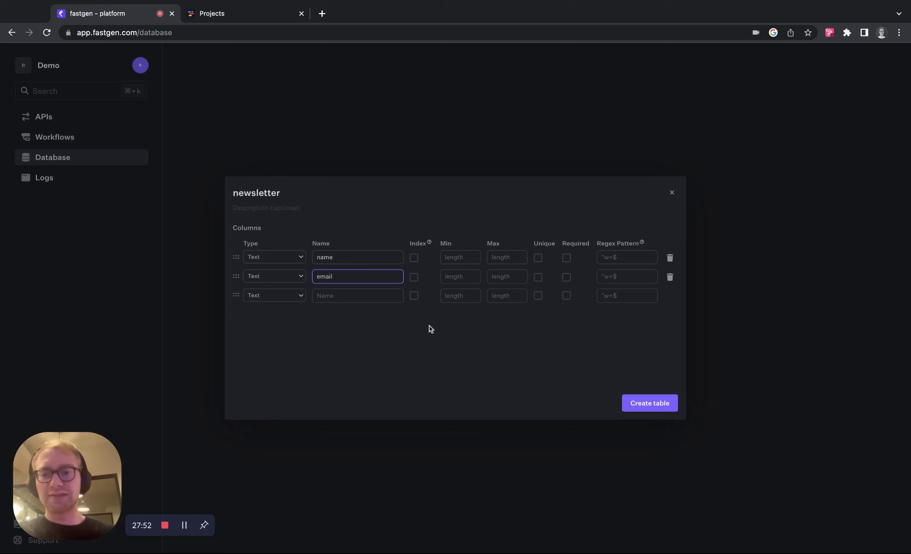
{"action": "left_click", "coordinate": [429, 326]}
{"action": "left_click", "coordinate": [645, 404]}
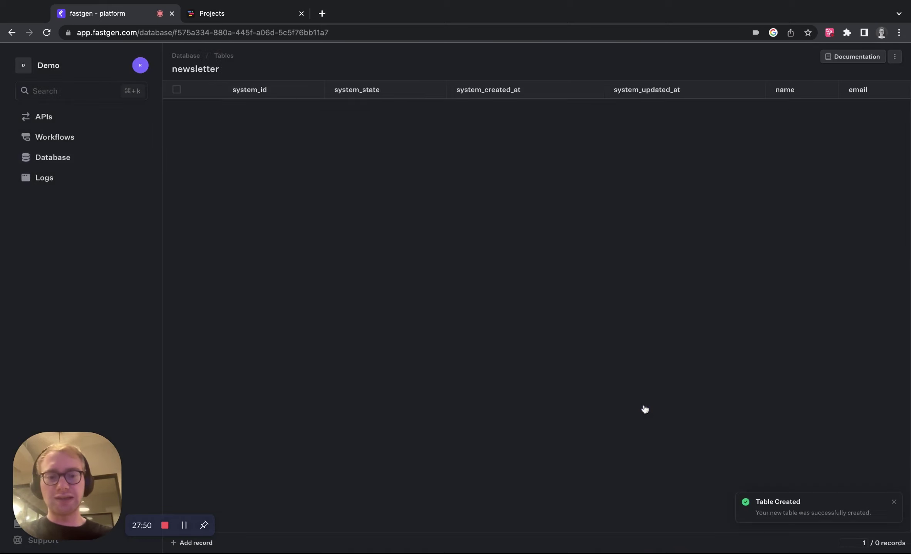
- Start a new create-resource API route named 'Newsletter Sign Up'
{"action": "left_click", "coordinate": [106, 118]}
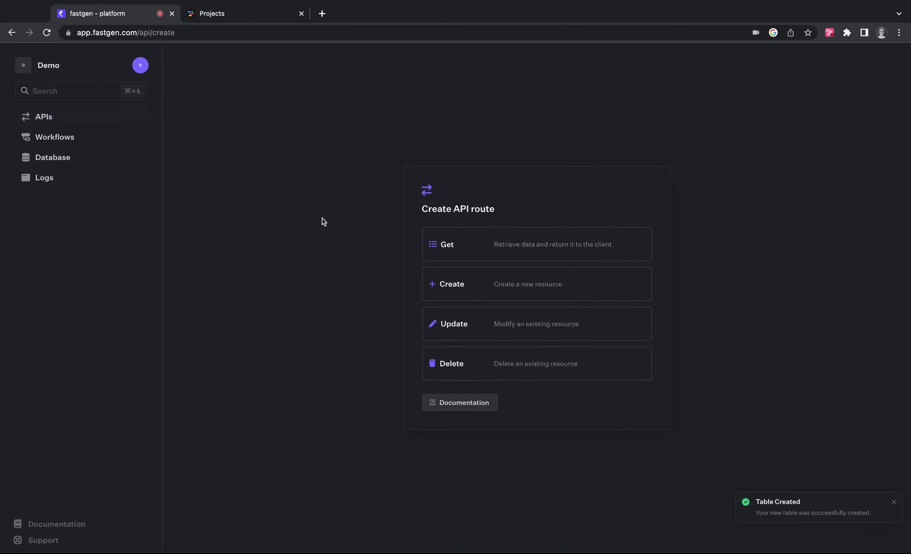
{"action": "left_click", "coordinate": [462, 285]}
{"action": "left_click", "coordinate": [457, 126]}
{"action": "left_click", "coordinate": [455, 159]}
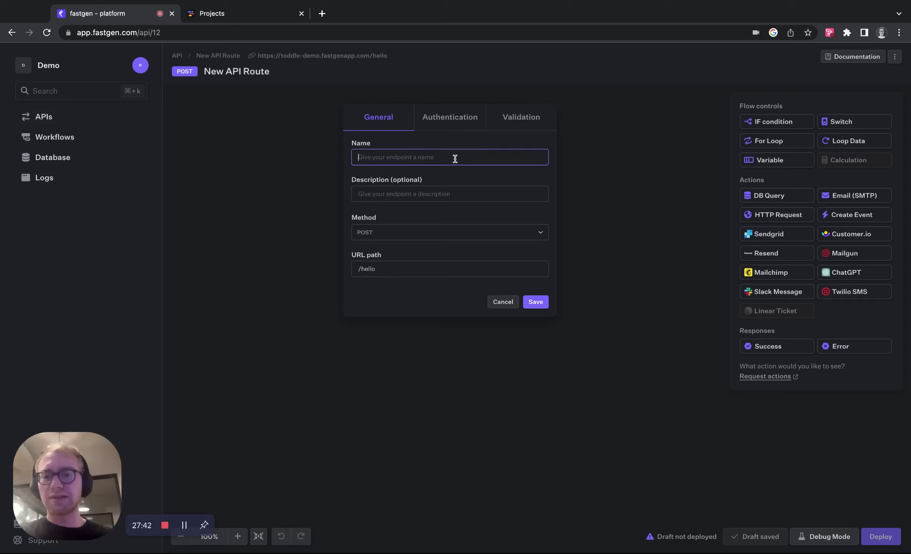
{"action": "type", "text": "Newsletter"}
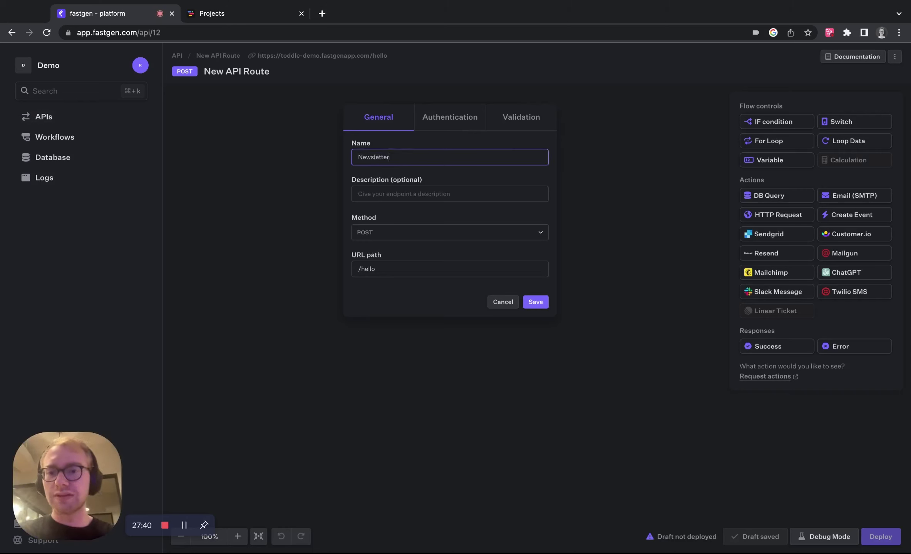
{"action": "type", "text": " Sign Up"}
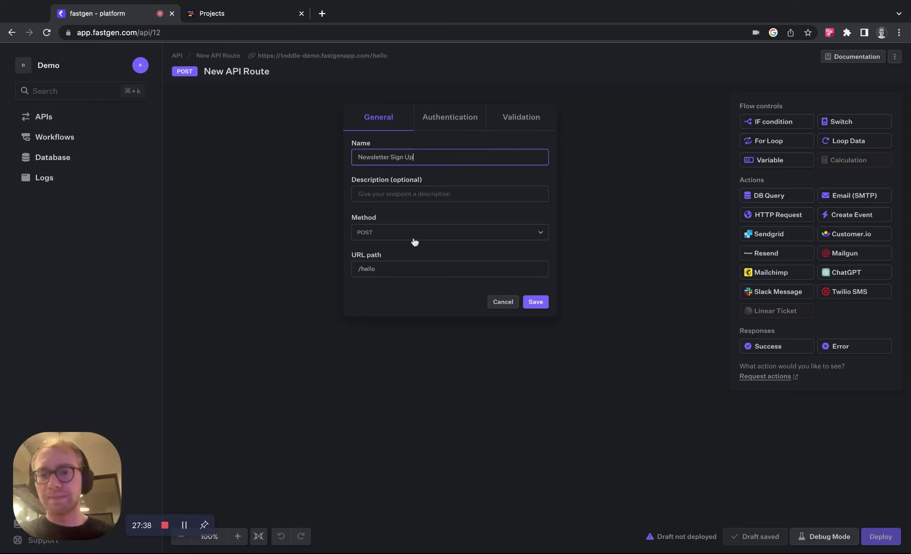
- Set the route's URL path to /newsletter, make it a public route, and save
{"action": "left_click", "coordinate": [416, 263]}
{"action": "double_click", "coordinate": [416, 271]}
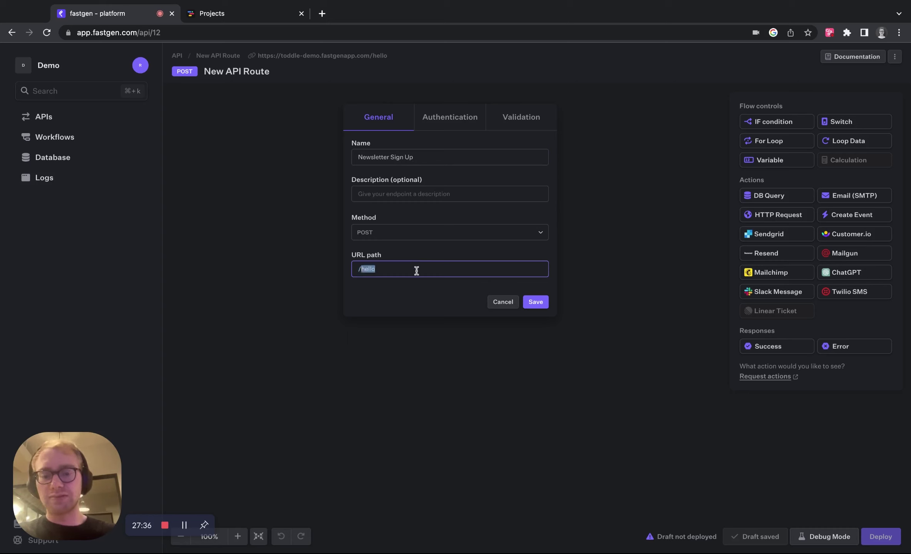
{"action": "type", "text": "newsletter"}
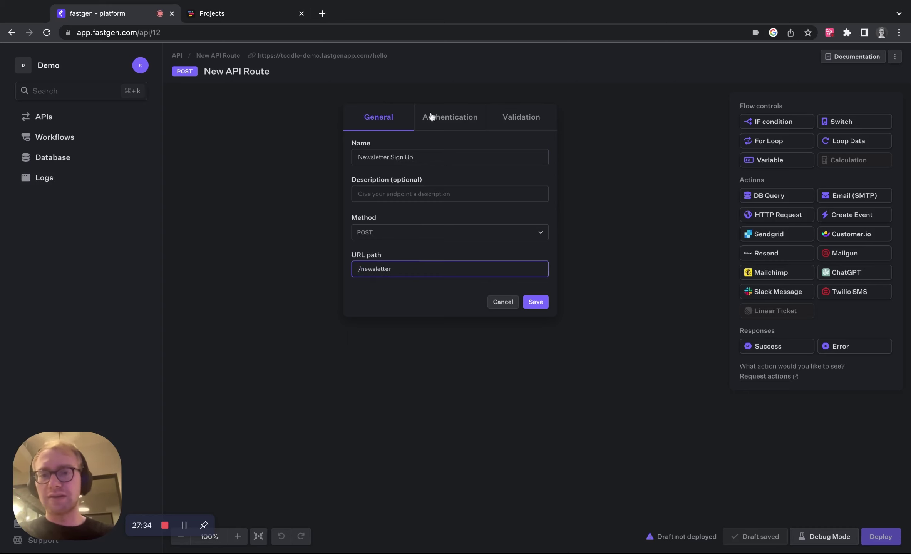
{"action": "left_click", "coordinate": [451, 120]}
{"action": "left_click", "coordinate": [366, 146]}
{"action": "left_click", "coordinate": [536, 166]}
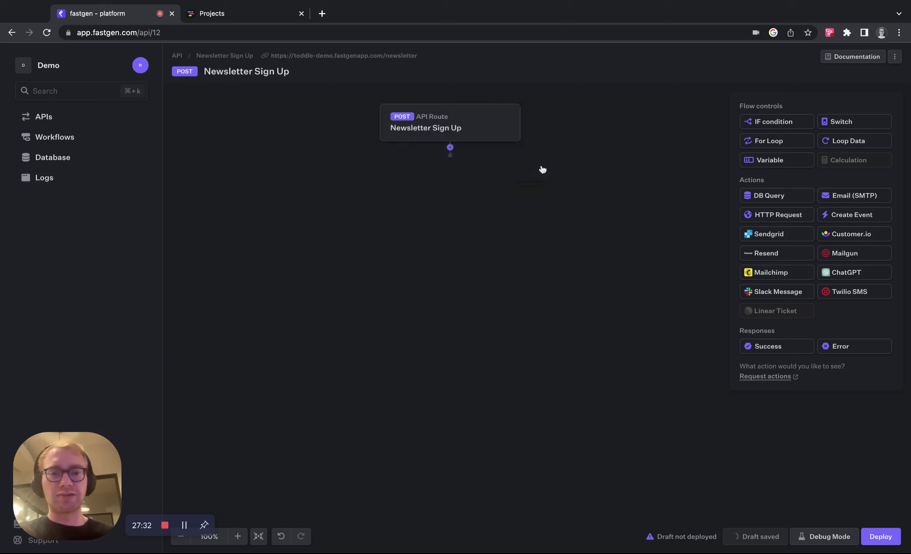
- Add a DB Query step after the route and name it 'Add to DB'
{"action": "left_click", "coordinate": [793, 196]}
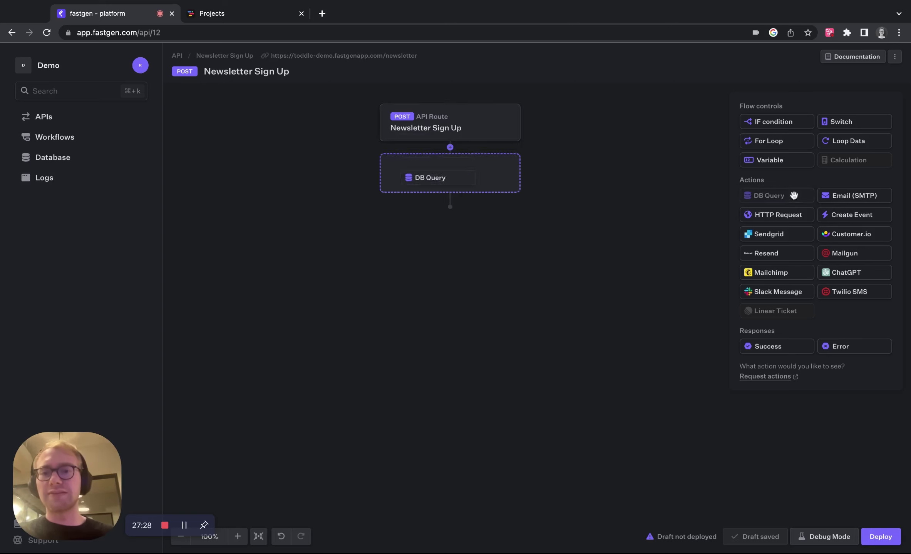
{"action": "left_click", "coordinate": [454, 182]}
{"action": "type", "text": "A"}
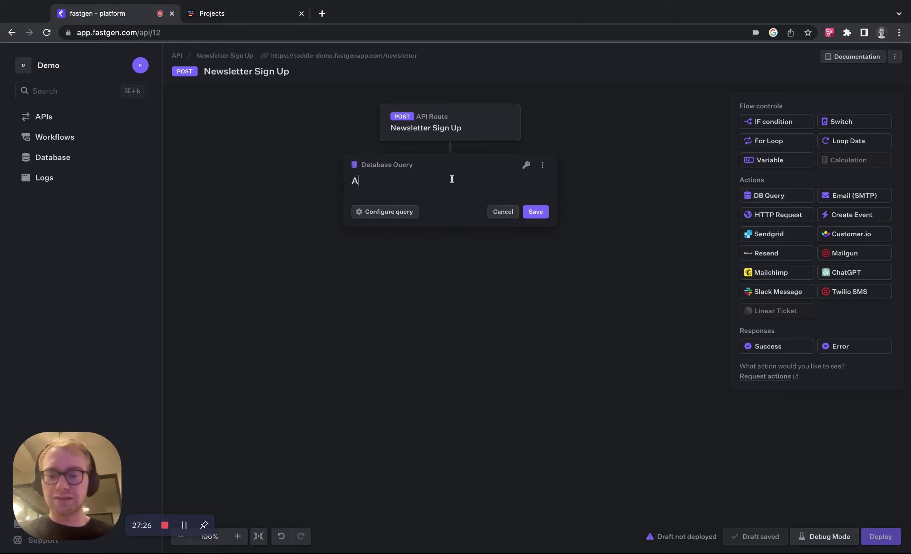
{"action": "type", "text": "dd to DB"}
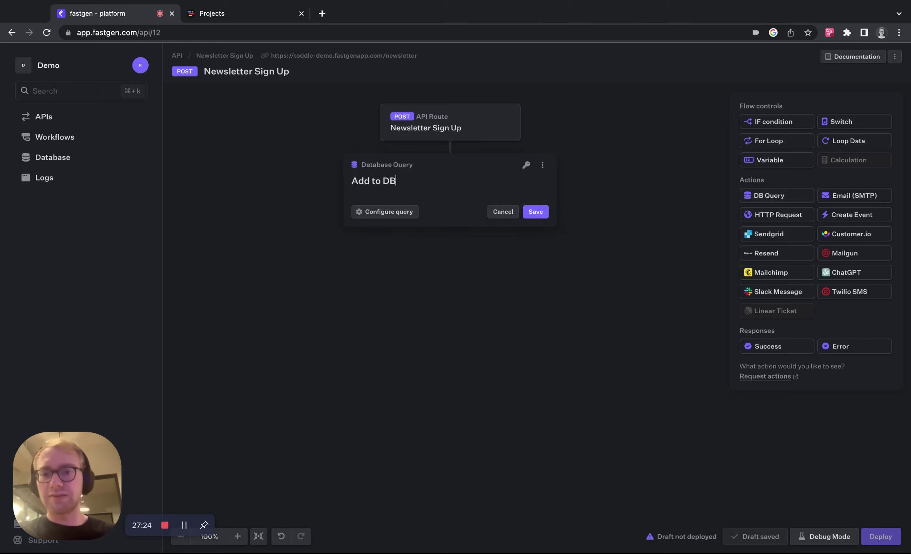
- Write and save the query INSERT INTO newsletter (name, email) VALUES ({{inputs.body.name}}, {{inputs.body.email}})
{"action": "left_click", "coordinate": [401, 212]}
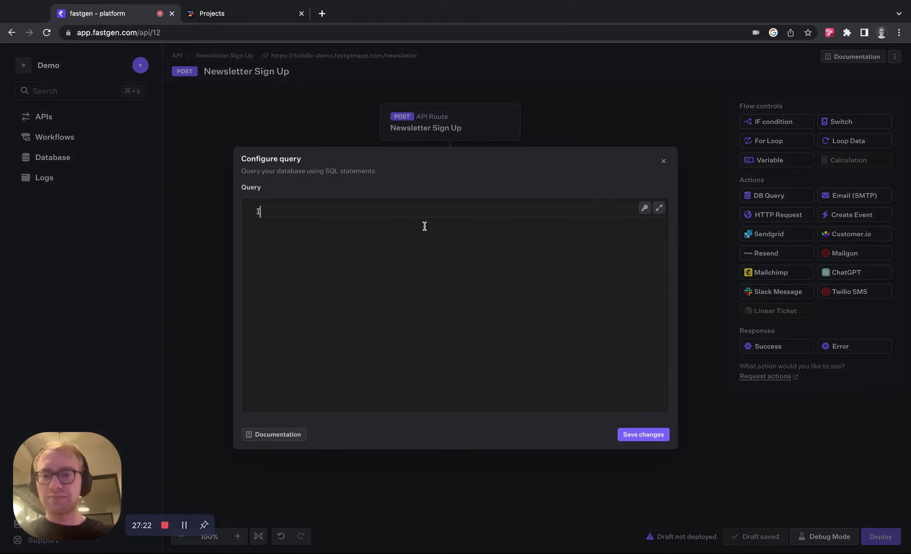
{"action": "type", "text": "INSERT "}
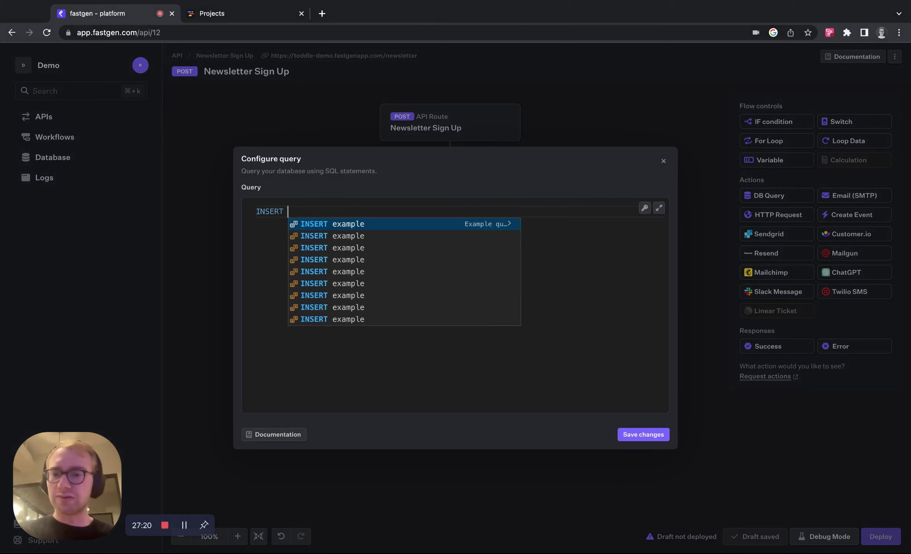
{"action": "type", "text": "INTO news"}
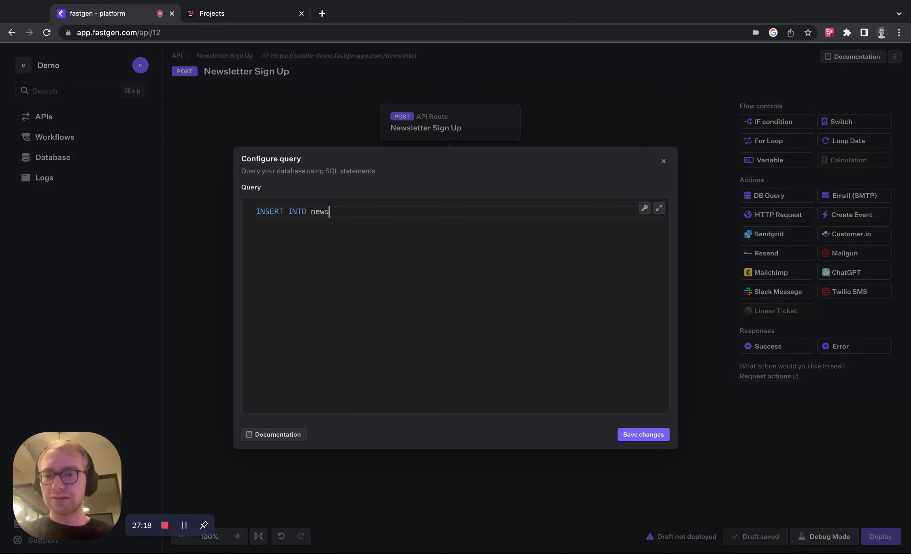
{"action": "type", "text": "letter "}
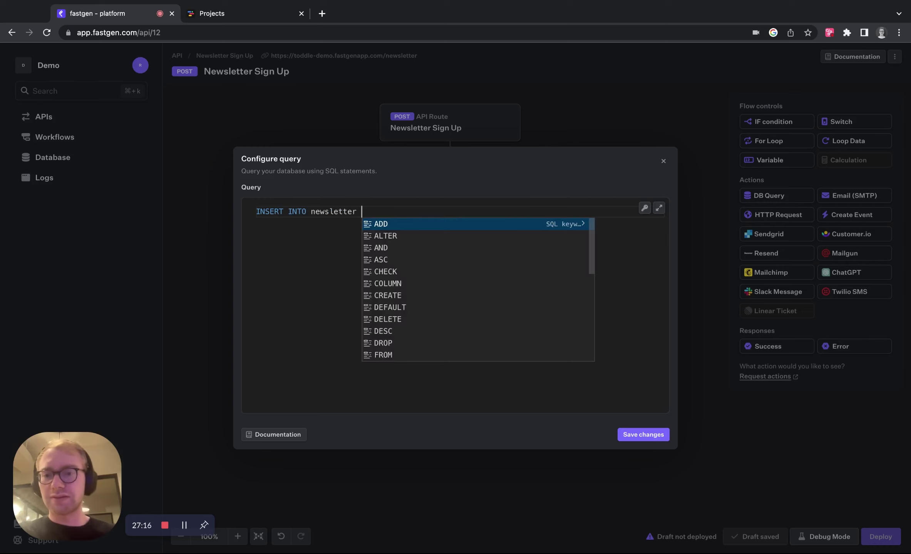
{"action": "type", "text": "(name, e"}
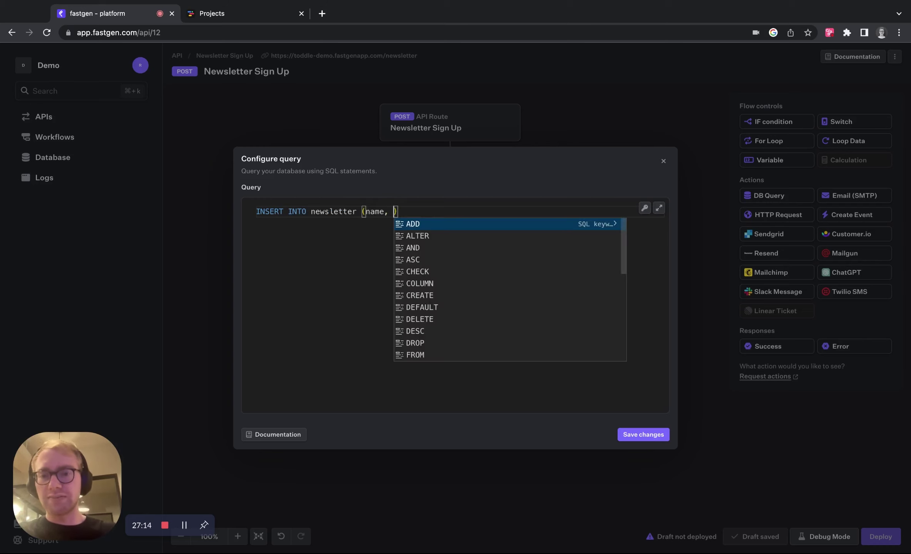
{"action": "type", "text": "mail)"}
{"action": "key", "text": "Return"}
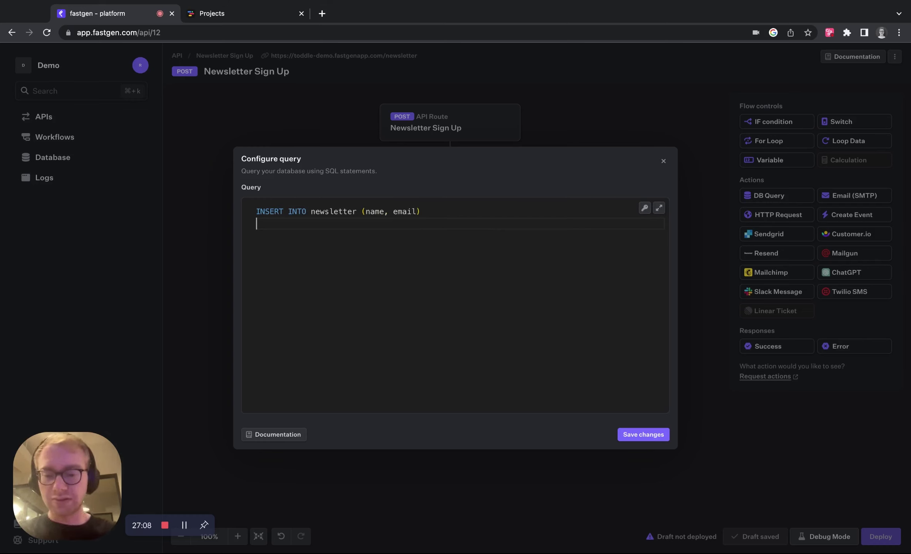
{"action": "type", "text": "VALUE"}
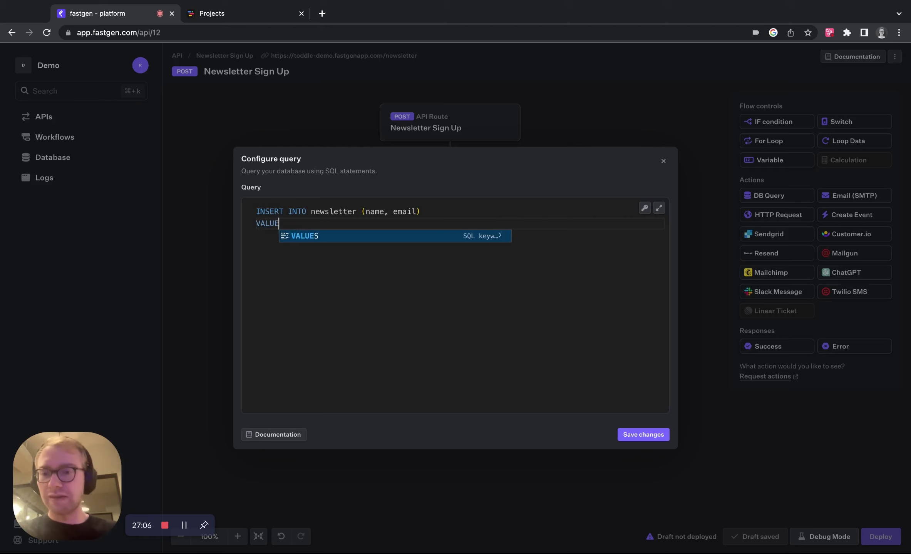
{"action": "type", "text": "S ("}
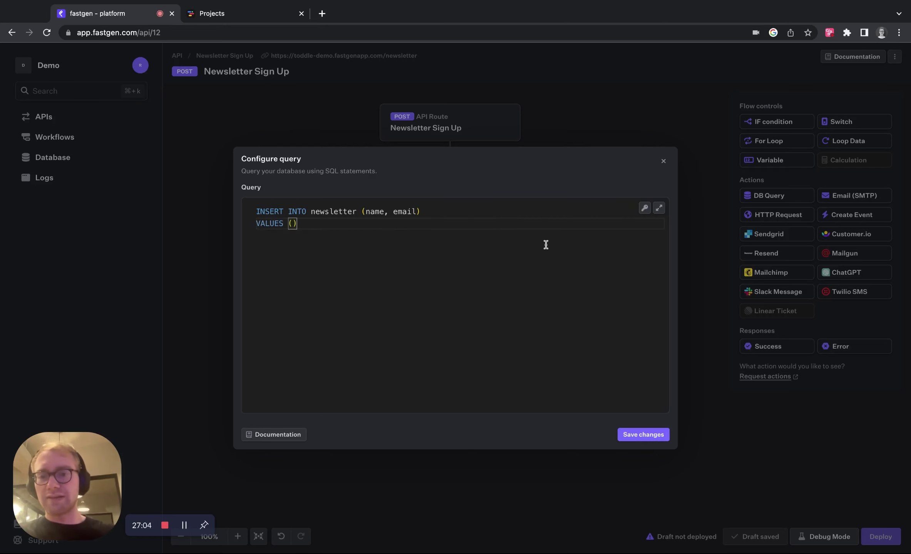
{"action": "left_click", "coordinate": [644, 208]}
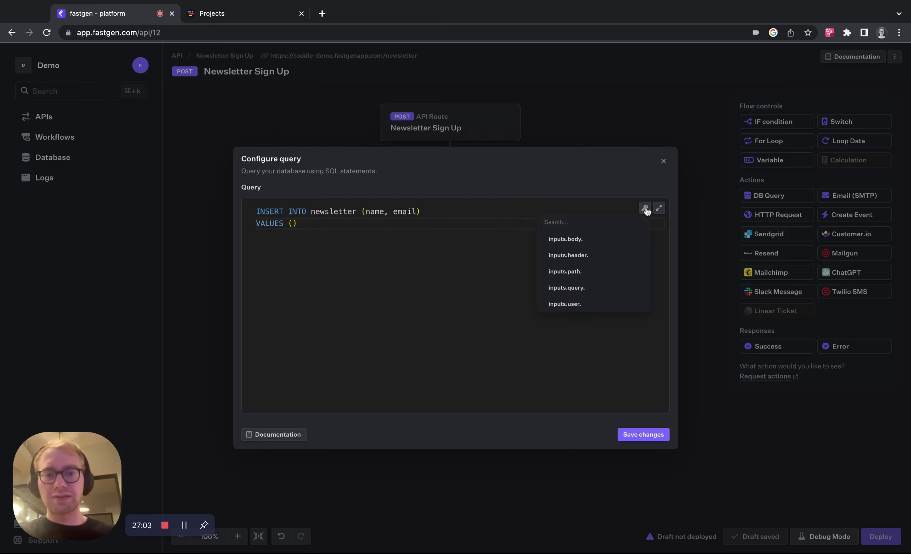
{"action": "left_click", "coordinate": [603, 245]}
{"action": "type", "text": "name}}, in"}
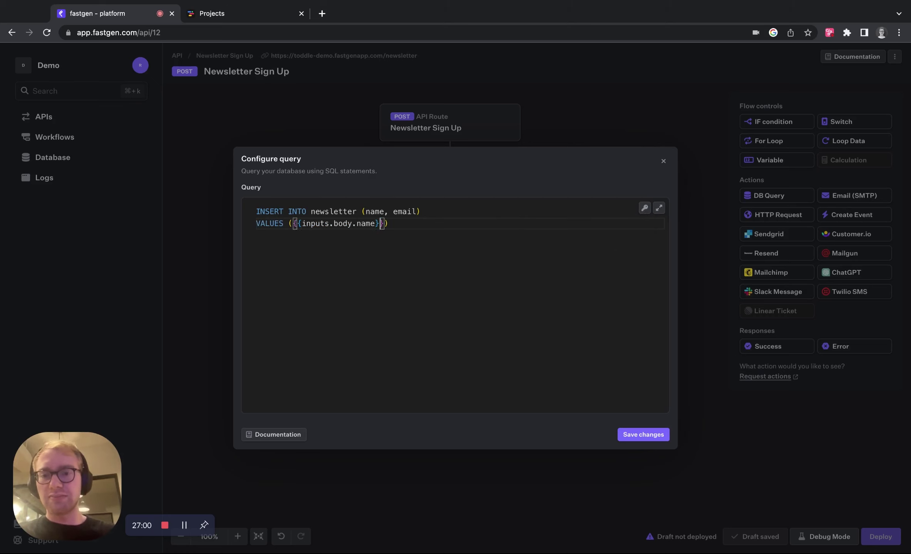
{"action": "key", "text": "BackSpace"}
{"action": "key", "text": "BackSpace"}
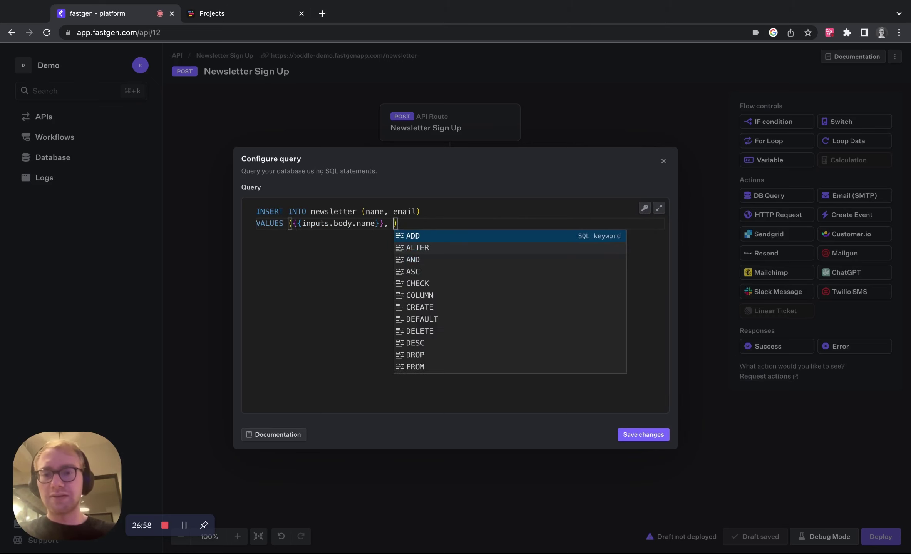
{"action": "left_click", "coordinate": [644, 208]}
{"action": "left_click", "coordinate": [619, 238]}
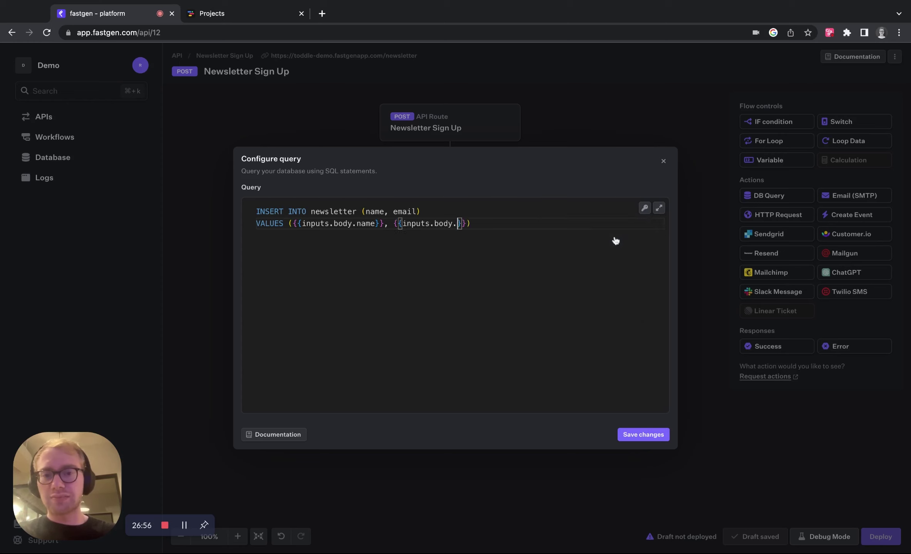
{"action": "type", "text": "email"}
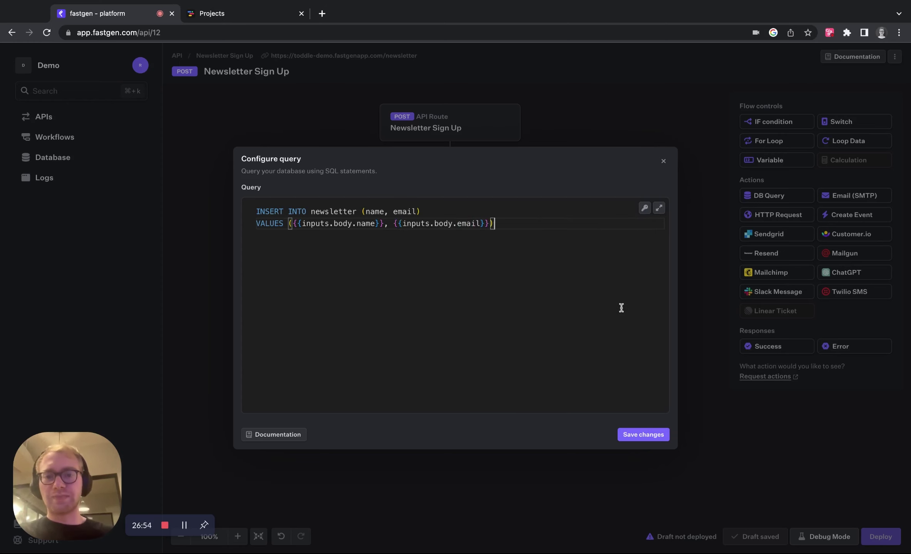
{"action": "left_click", "coordinate": [656, 437]}
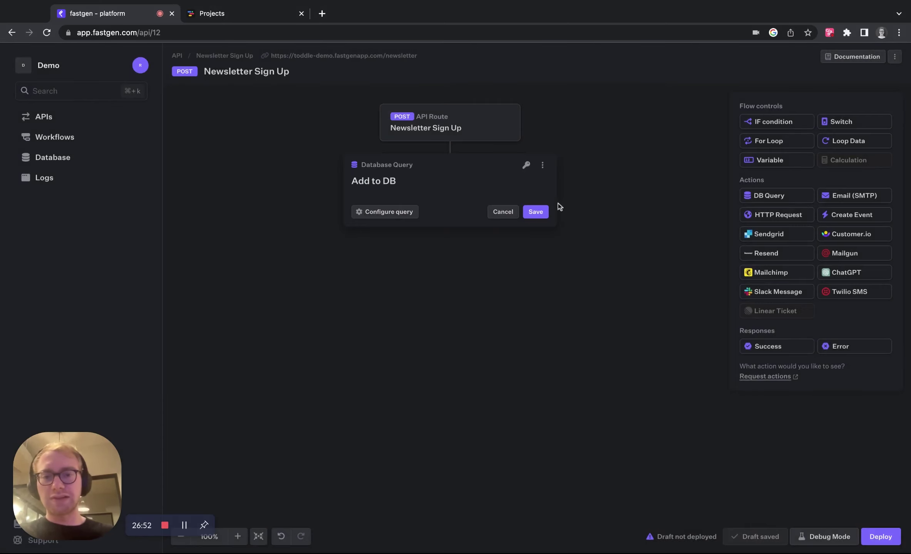
- Save Add to DB, then add a Success step named Response returning {"response": "success"}
{"action": "left_click", "coordinate": [536, 212]}
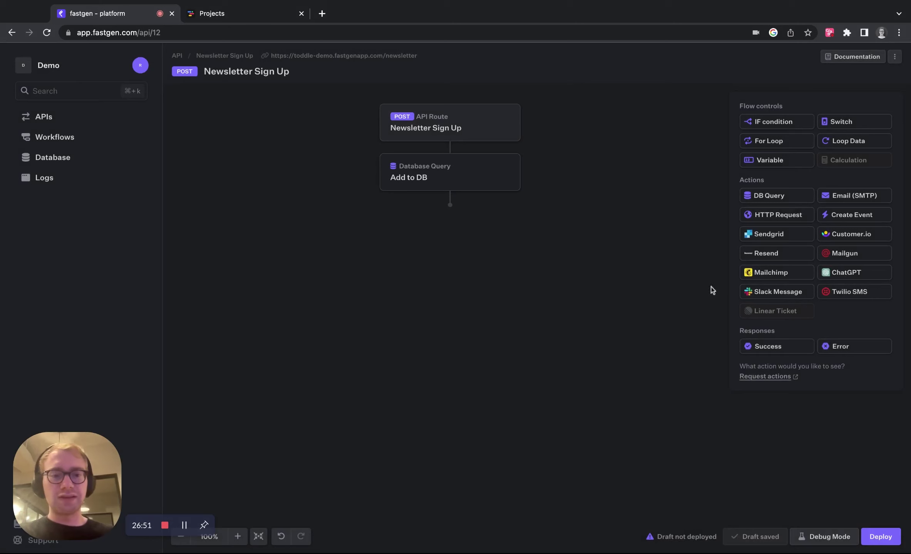
{"action": "left_click", "coordinate": [782, 345]}
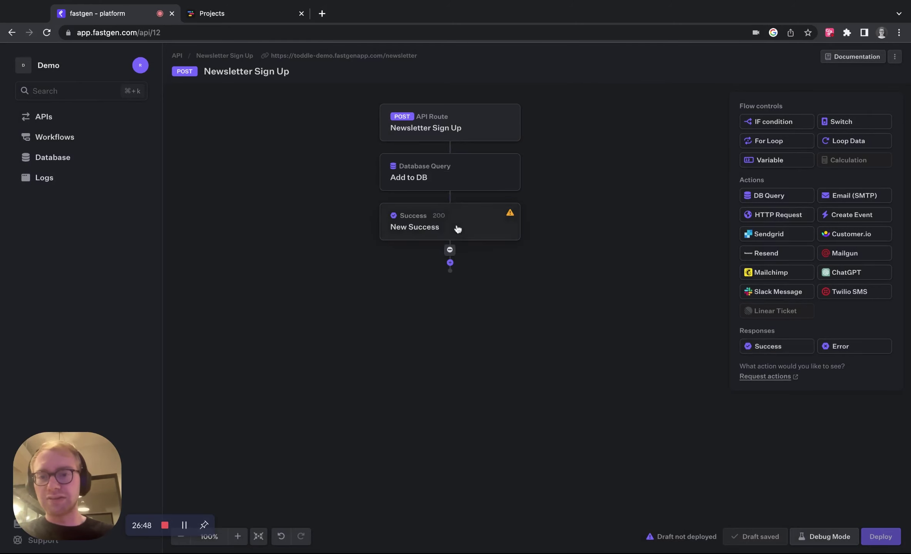
{"action": "left_click", "coordinate": [456, 230]}
{"action": "type", "text": "Response"}
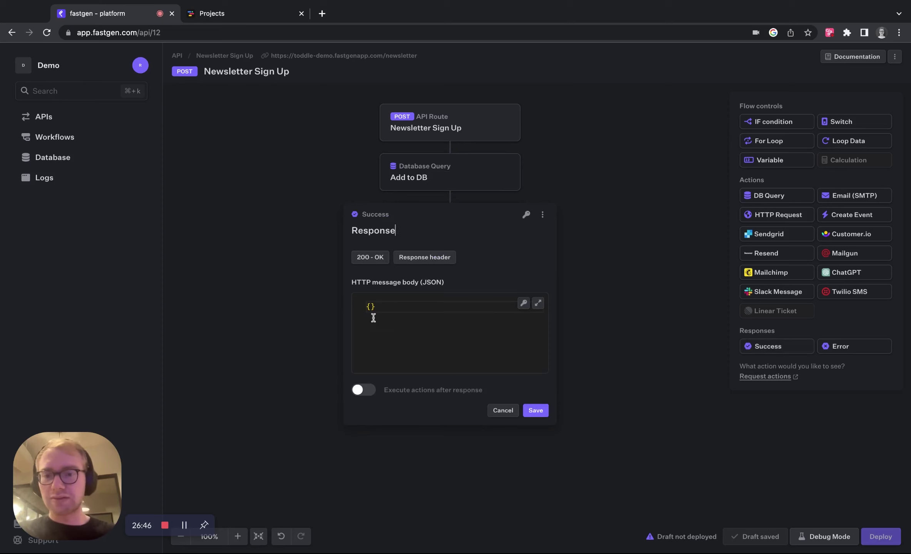
{"action": "left_click", "coordinate": [371, 307]}
{"action": "key", "text": "Return"}
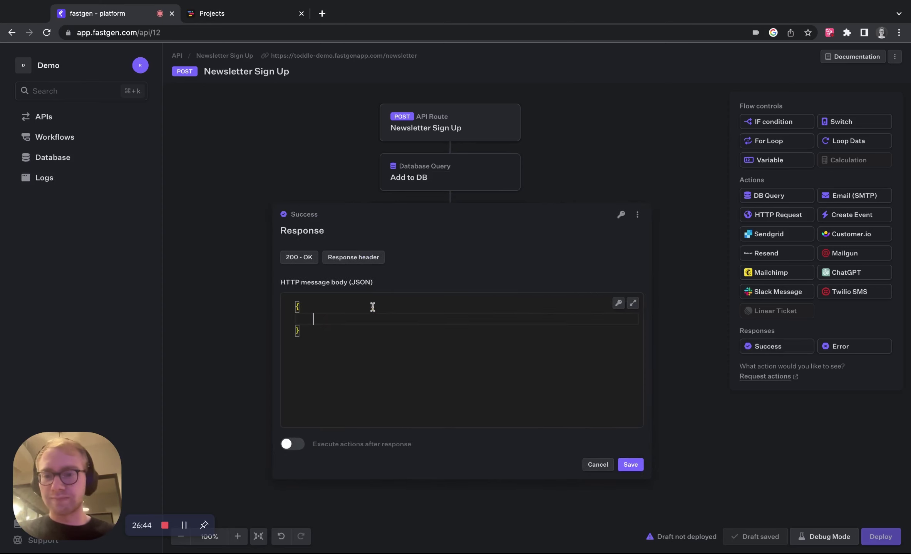
{"action": "type", "text": "\"response"}
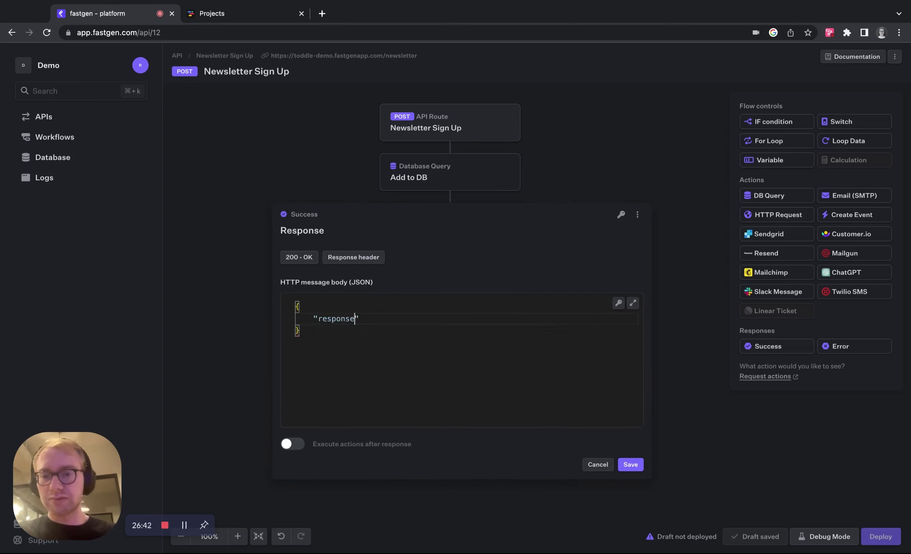
{"action": "type", "text": ": \"\""}
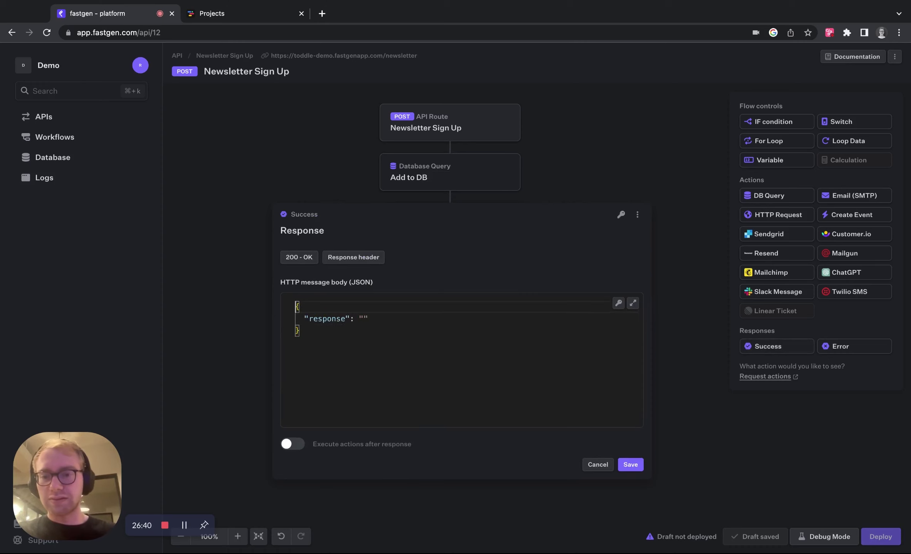
{"action": "type", "text": "s"}
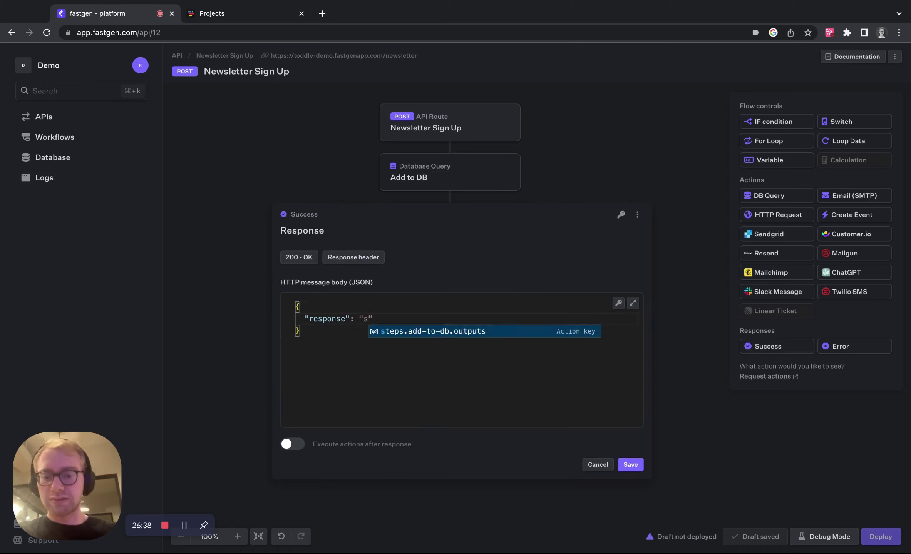
{"action": "type", "text": "uccess"}
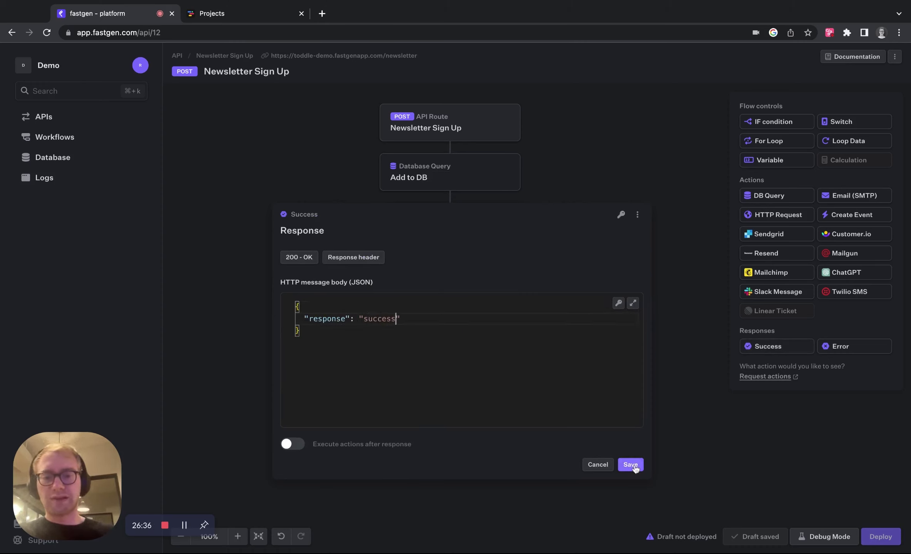
- Save the Response step and deploy the route to live
{"action": "left_click", "coordinate": [631, 465]}
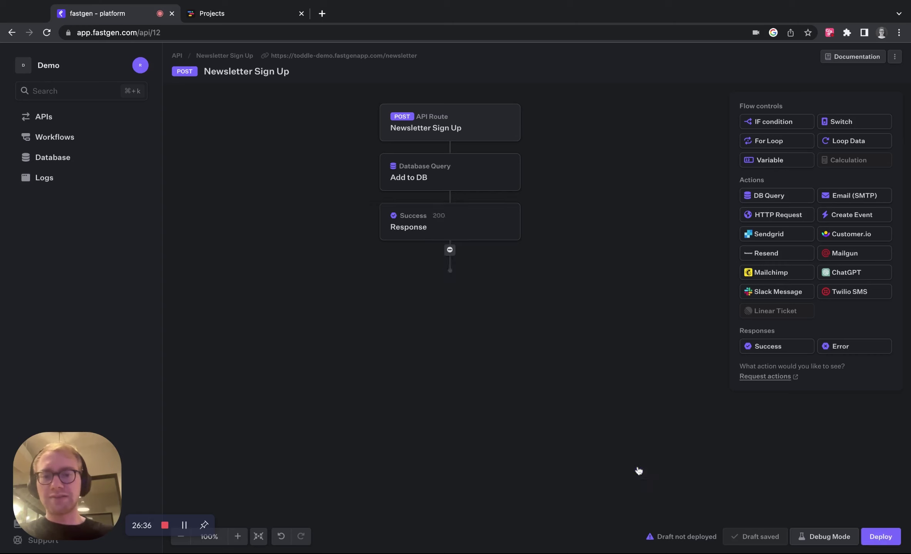
{"action": "left_click", "coordinate": [882, 537]}
{"action": "left_click", "coordinate": [531, 321]}
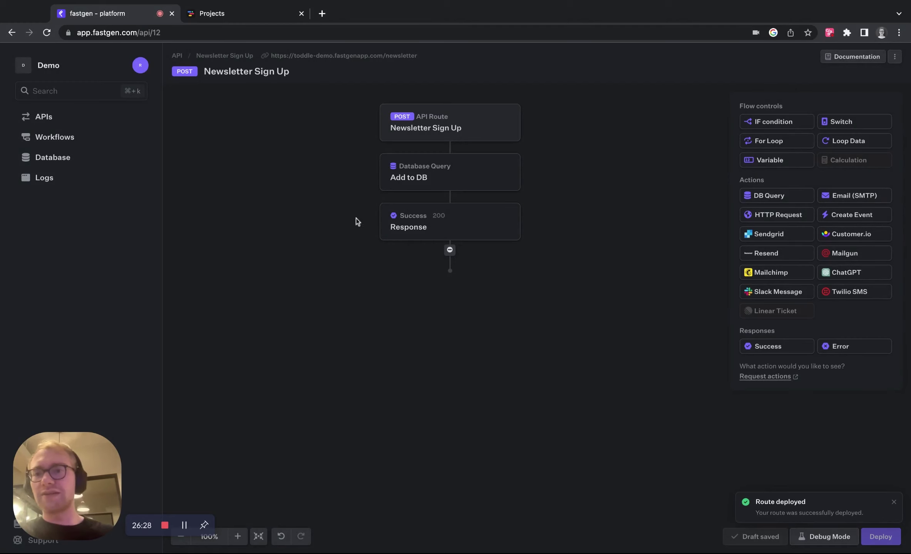
- Create a blank Toddle project named 'Newsletter Form'
{"action": "left_click", "coordinate": [256, 14]}
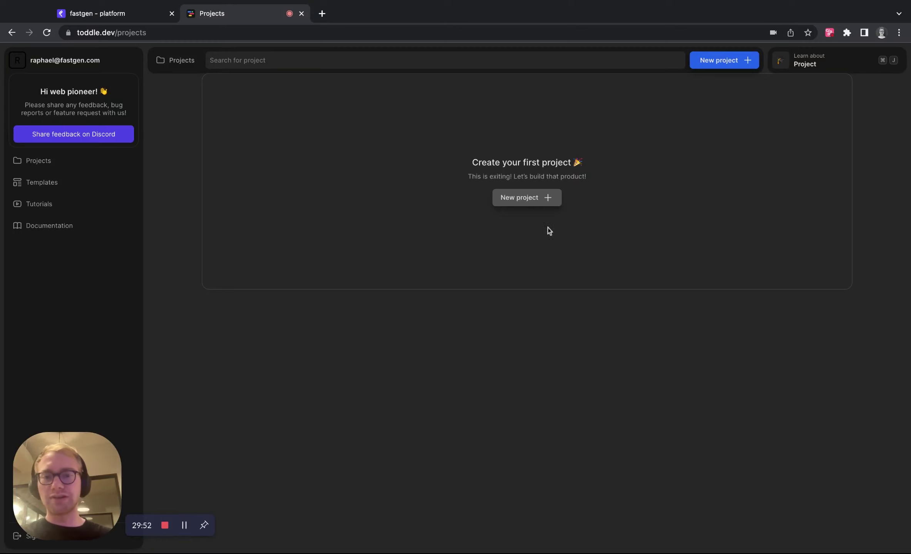
{"action": "left_click", "coordinate": [535, 201]}
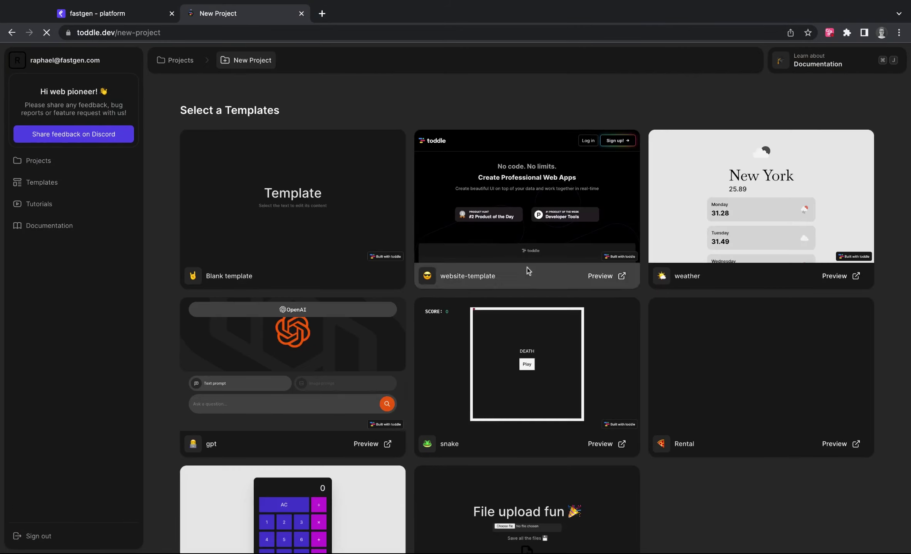
{"action": "left_click", "coordinate": [308, 242]}
{"action": "left_click", "coordinate": [430, 314]}
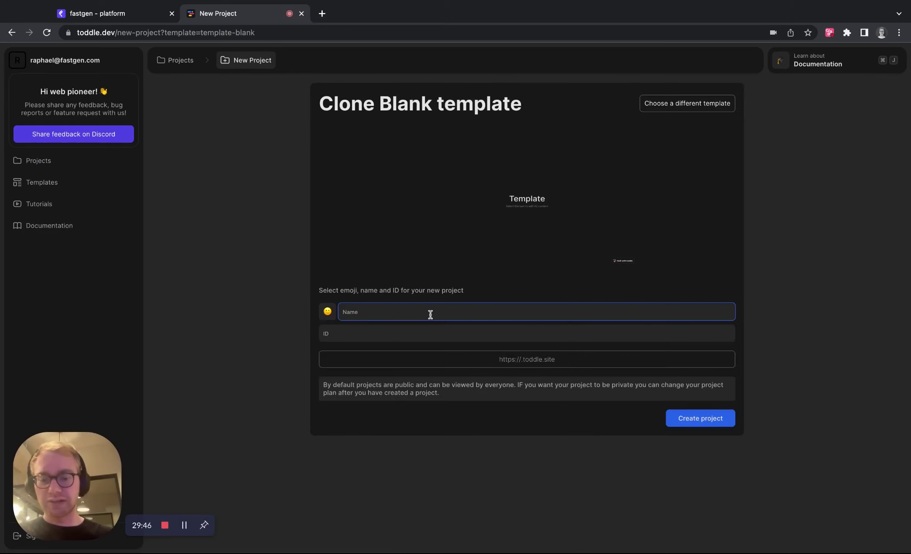
{"action": "type", "text": "Newsletter "}
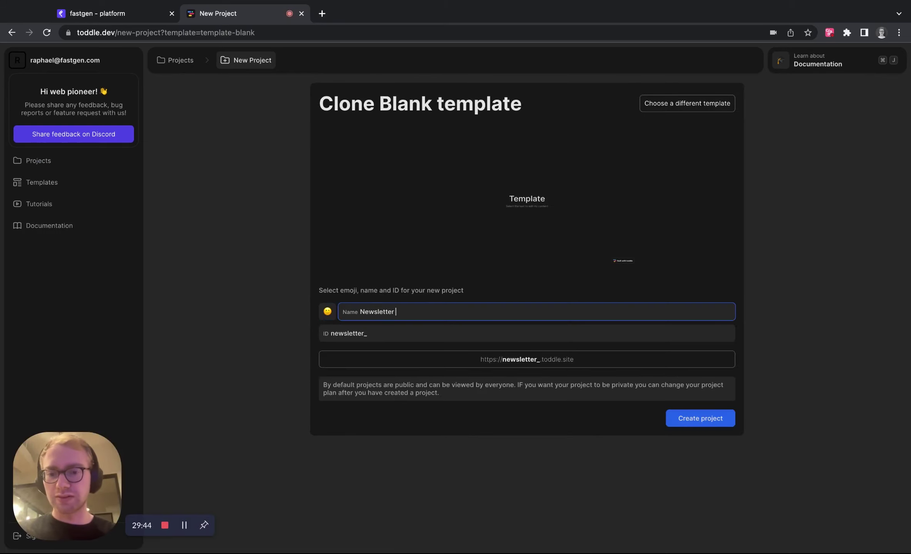
{"action": "type", "text": "Form"}
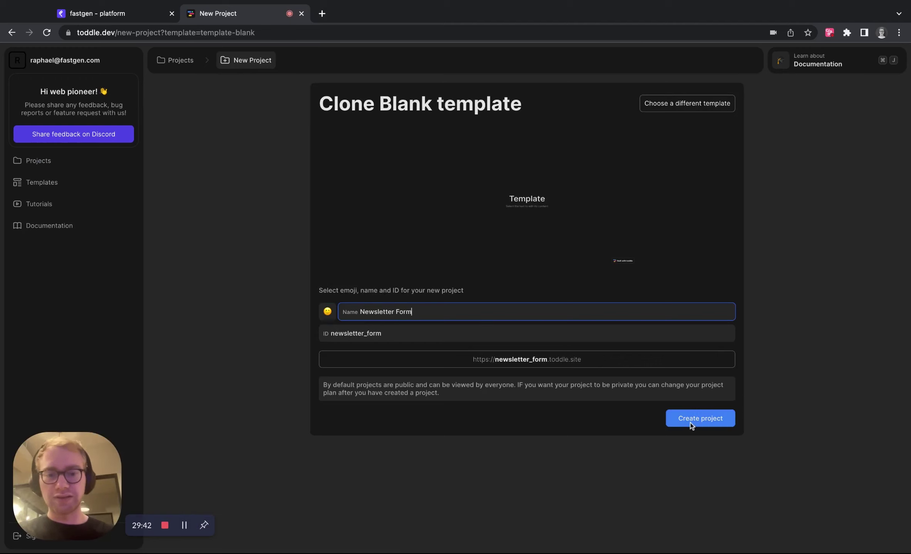
{"action": "left_click", "coordinate": [690, 423]}
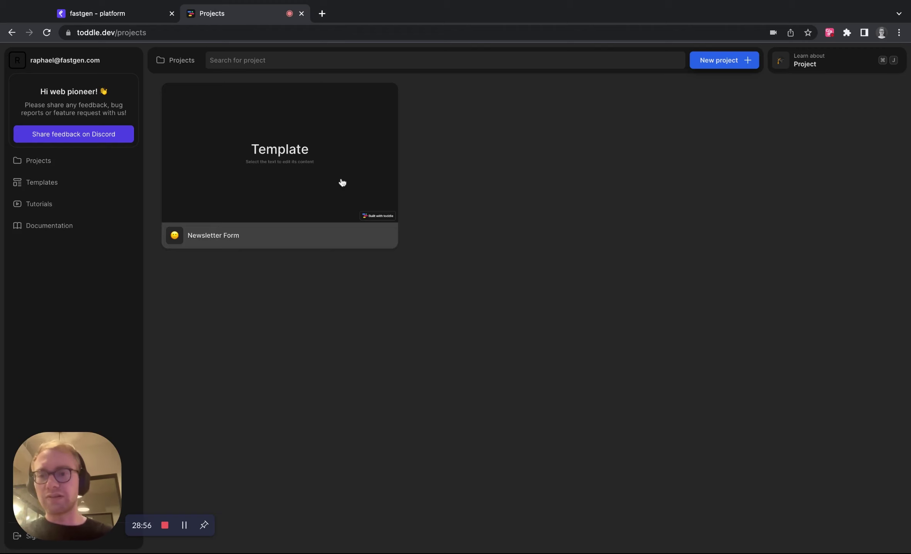
- Open the project, add a development branch named 'branch', and open it in the editor
{"action": "left_click", "coordinate": [342, 182]}
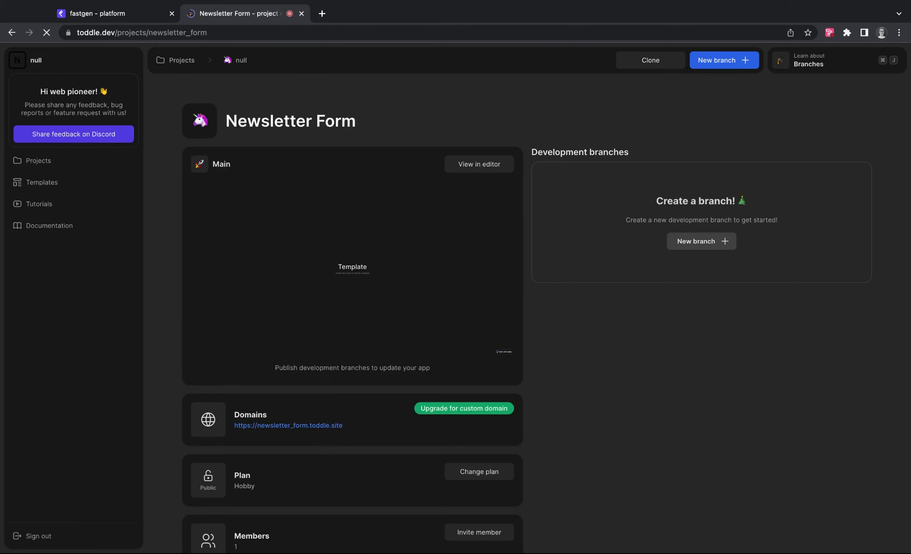
{"action": "left_click", "coordinate": [710, 243]}
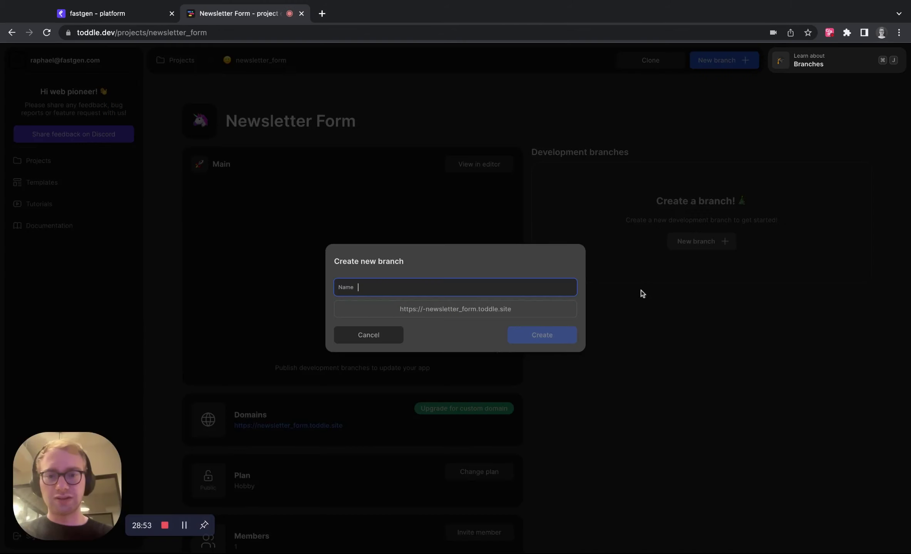
{"action": "type", "text": "branch"}
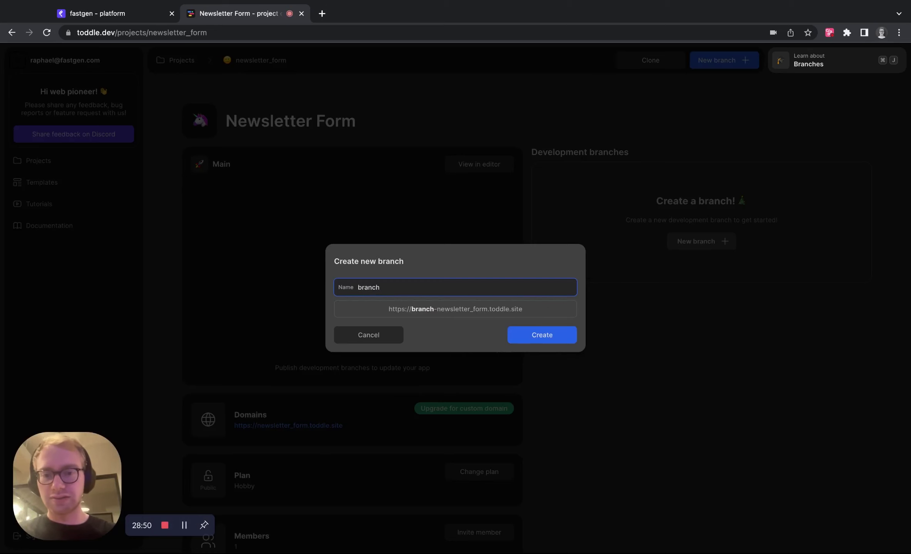
{"action": "key", "text": "Return"}
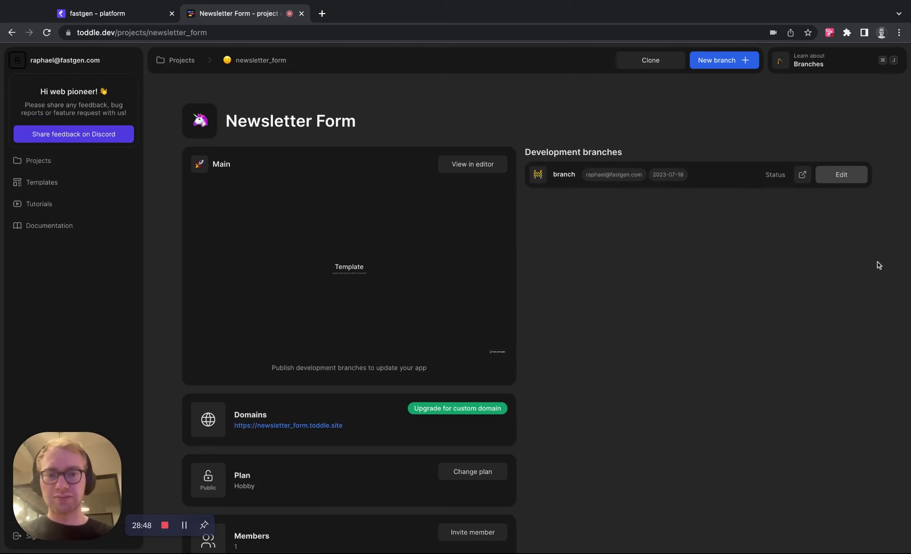
{"action": "left_click", "coordinate": [860, 180]}
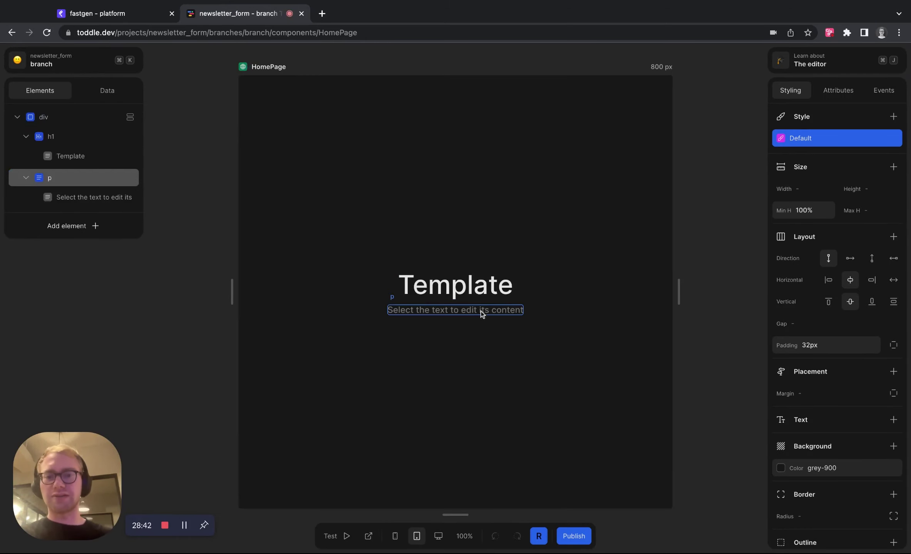
- Delete the subtitle paragraph and insert a ready-made Form element into the page's outer div
{"action": "left_click", "coordinate": [485, 311]}
{"action": "key", "text": "Delete"}
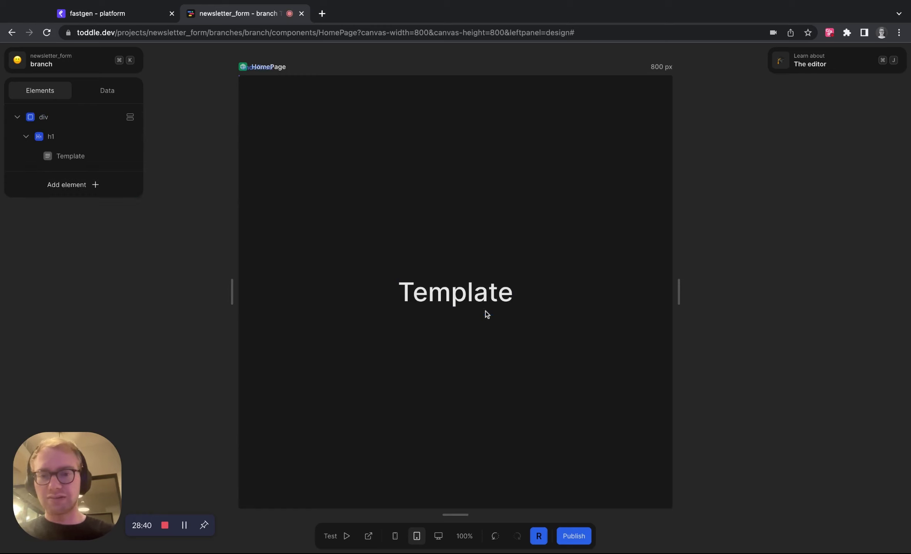
{"action": "left_click", "coordinate": [72, 122]}
{"action": "left_click", "coordinate": [91, 184]}
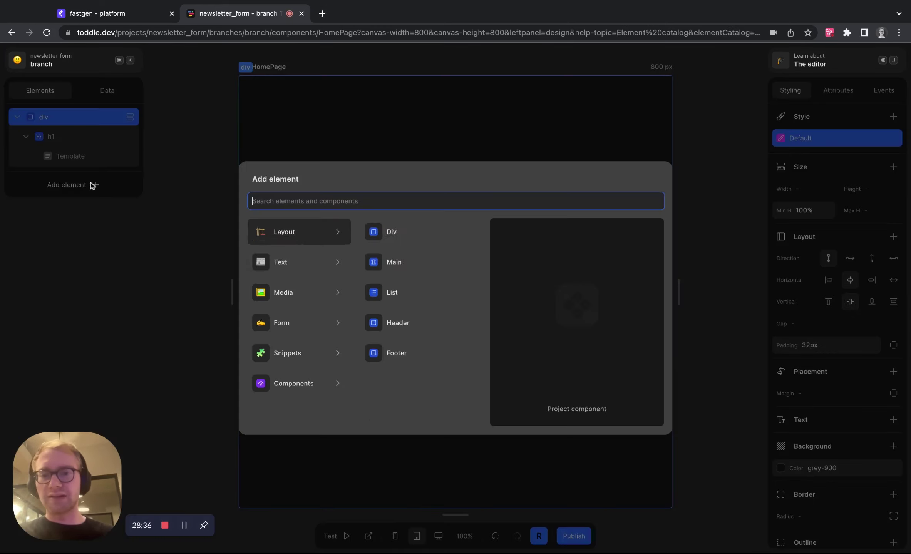
{"action": "mouse_move", "coordinate": [310, 323]}
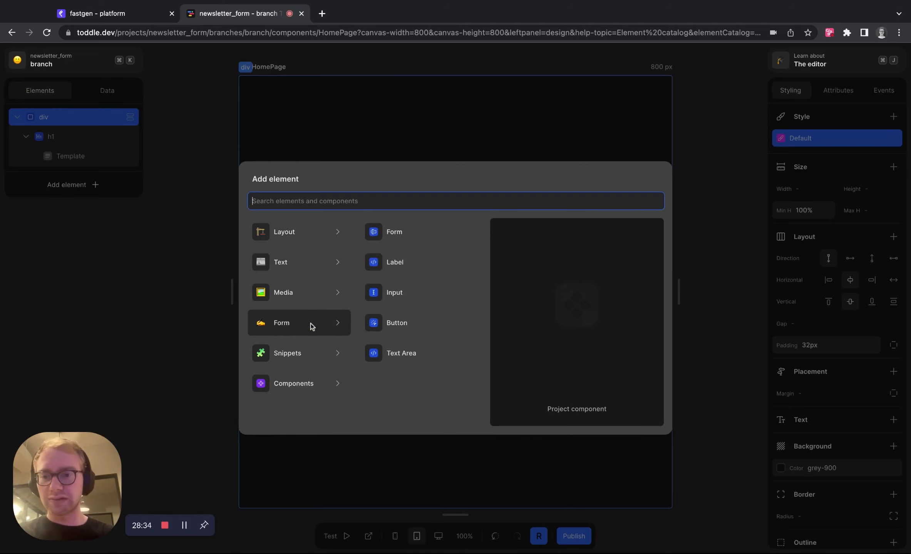
{"action": "left_click", "coordinate": [415, 236]}
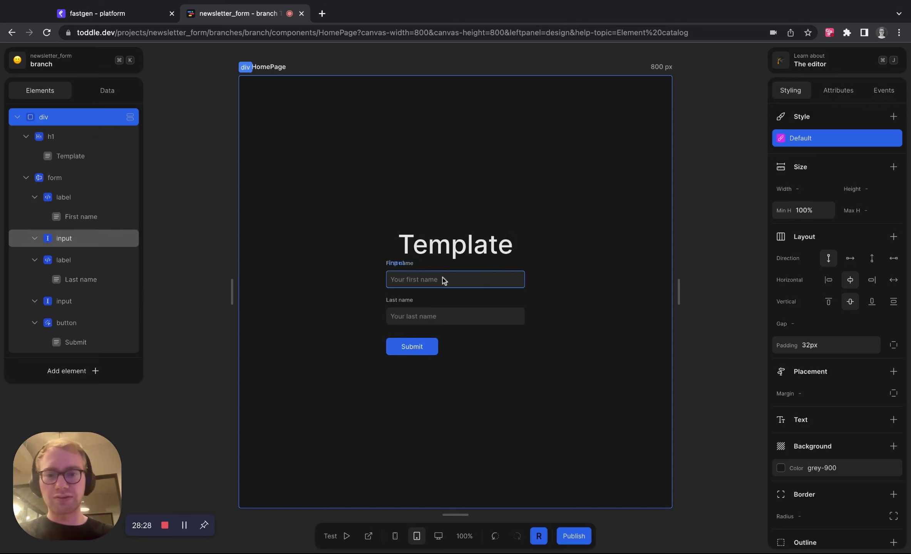
- Rename the Last name label to Email
{"action": "left_click", "coordinate": [452, 302]}
{"action": "left_click", "coordinate": [91, 281]}
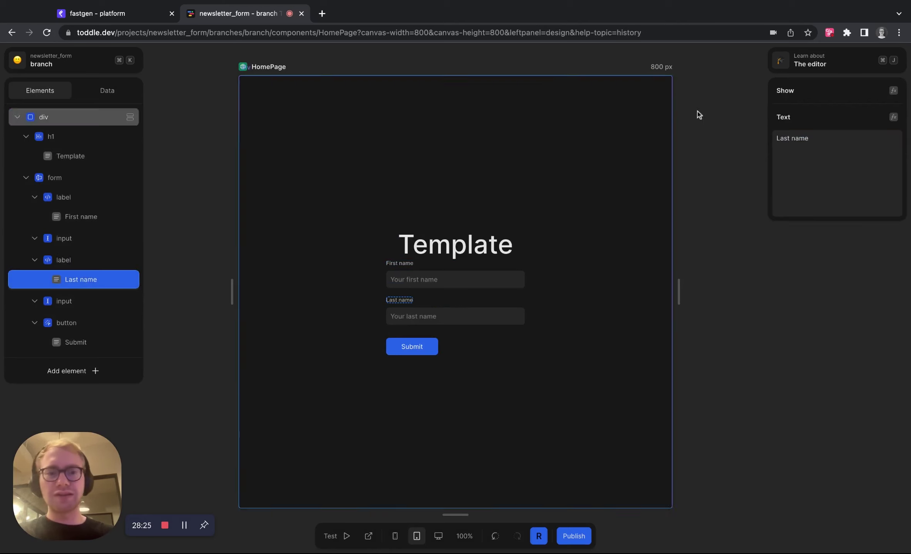
{"action": "triple_click", "coordinate": [813, 148]}
{"action": "type", "text": "Email"}
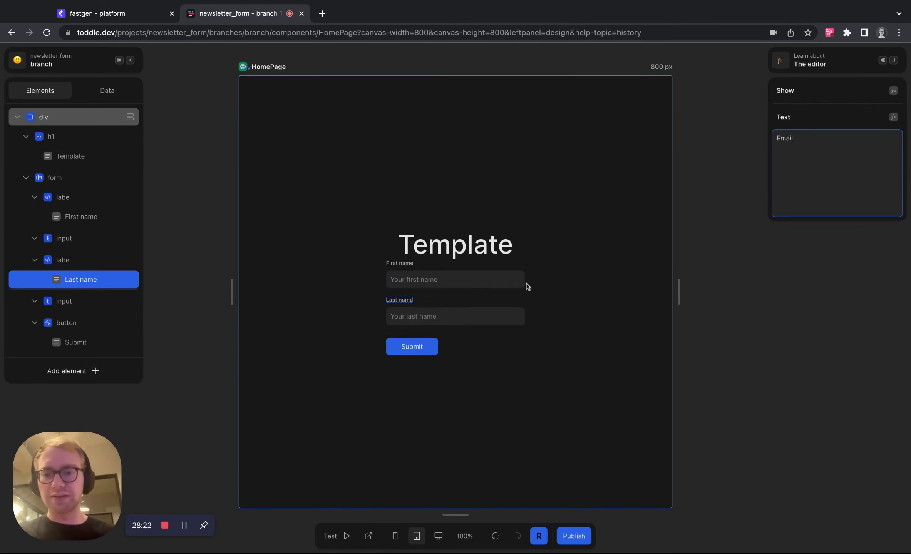
- Replace 'last name' in the second field's placeholder with email
{"action": "left_click", "coordinate": [471, 316]}
{"action": "left_click", "coordinate": [832, 91]}
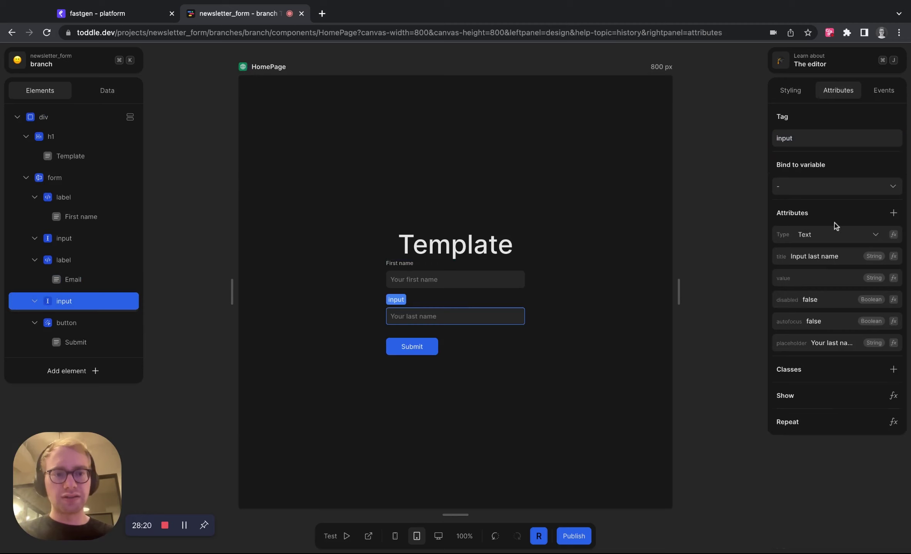
{"action": "left_click", "coordinate": [831, 343]}
{"action": "left_click", "coordinate": [827, 343]}
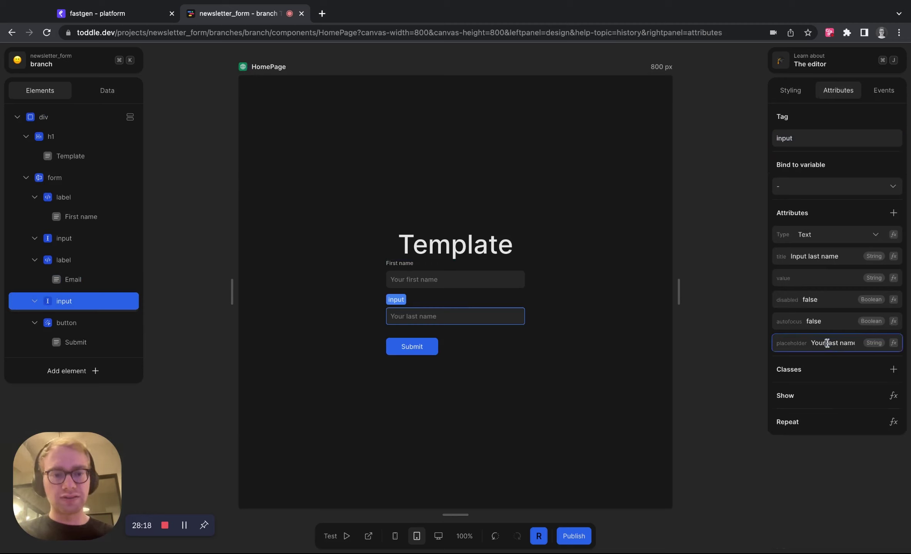
{"action": "left_click_drag", "start_coordinate": [828, 343], "coordinate": [855, 343]}
{"action": "type", "text": "email"}
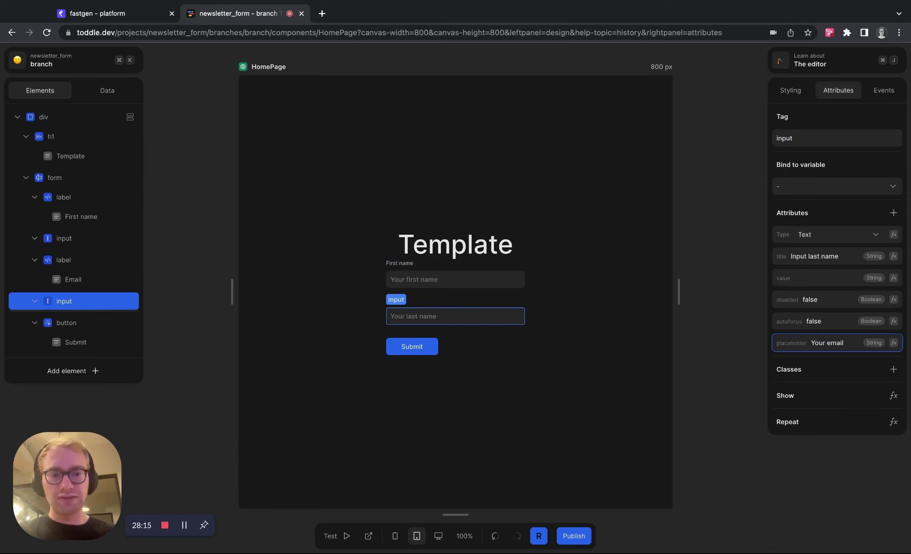
{"action": "key", "text": "Return"}
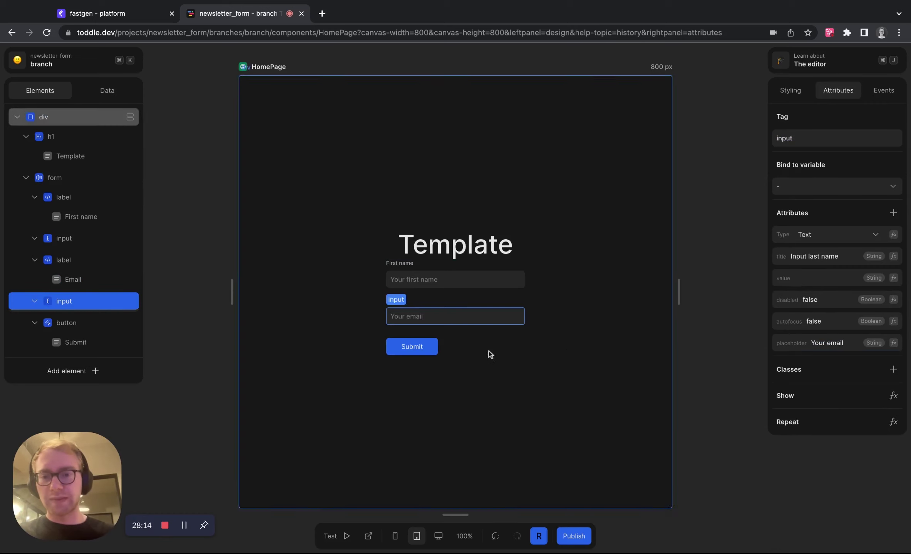
- Change the Submit button text to Subscribe
{"action": "left_click", "coordinate": [433, 347]}
{"action": "left_click", "coordinate": [98, 342]}
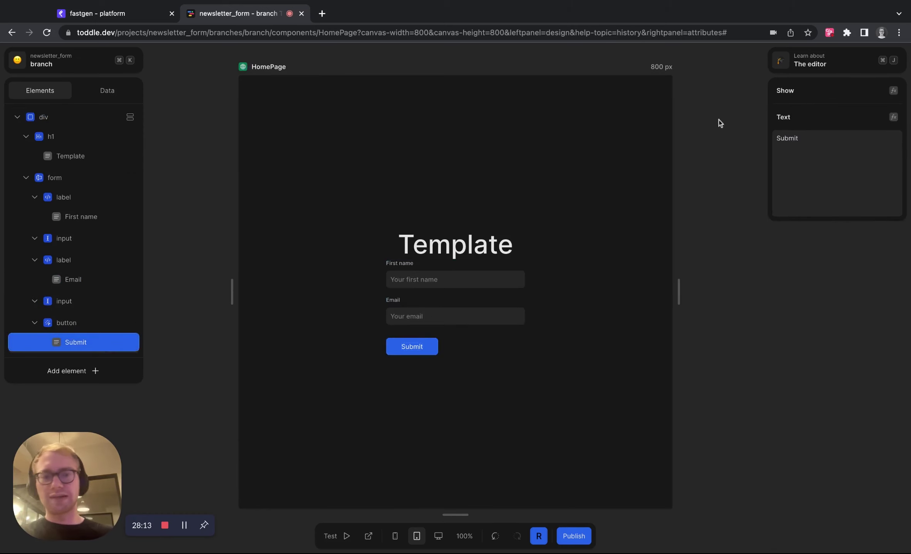
{"action": "left_click", "coordinate": [824, 158]}
{"action": "type", "text": "Subscribe"}
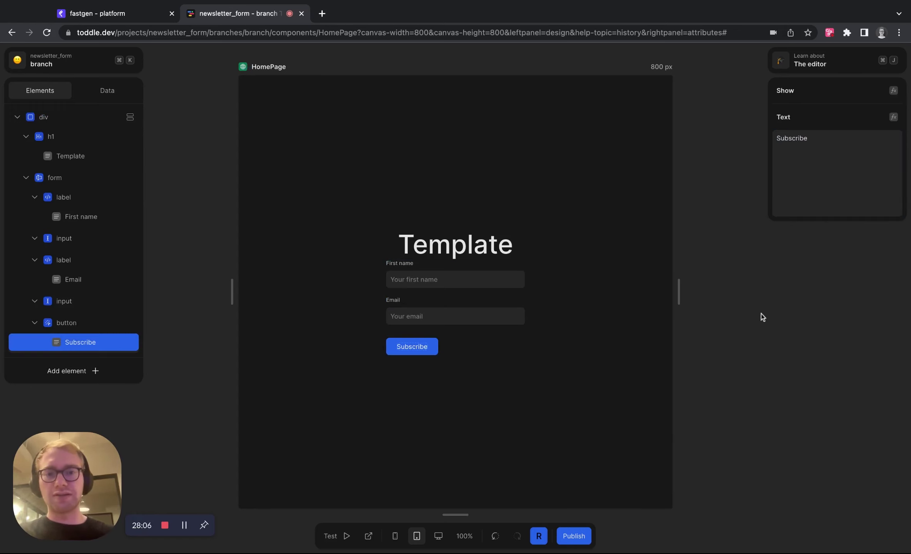
- Change the Template heading text to Newsletter
{"action": "left_click", "coordinate": [472, 246]}
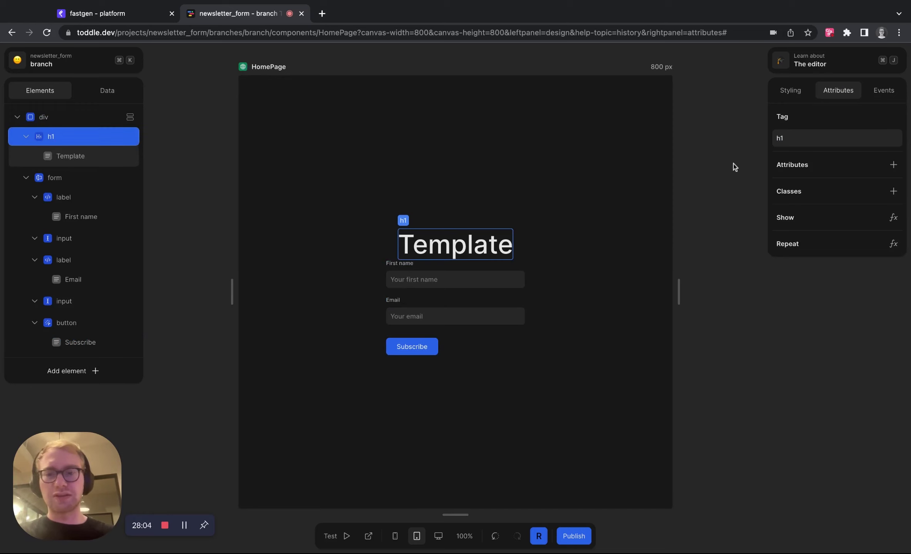
{"action": "left_click", "coordinate": [125, 156]}
{"action": "left_click", "coordinate": [851, 157]}
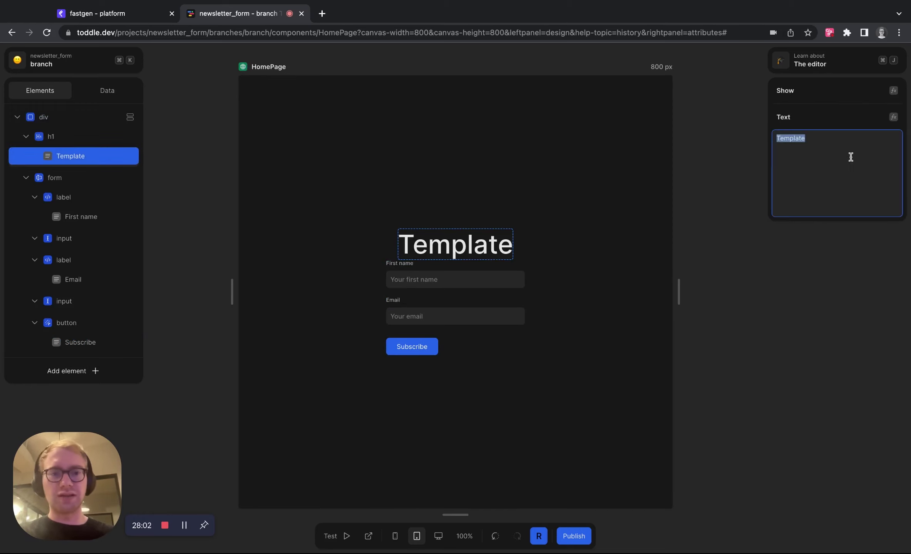
{"action": "type", "text": "Newsletter"}
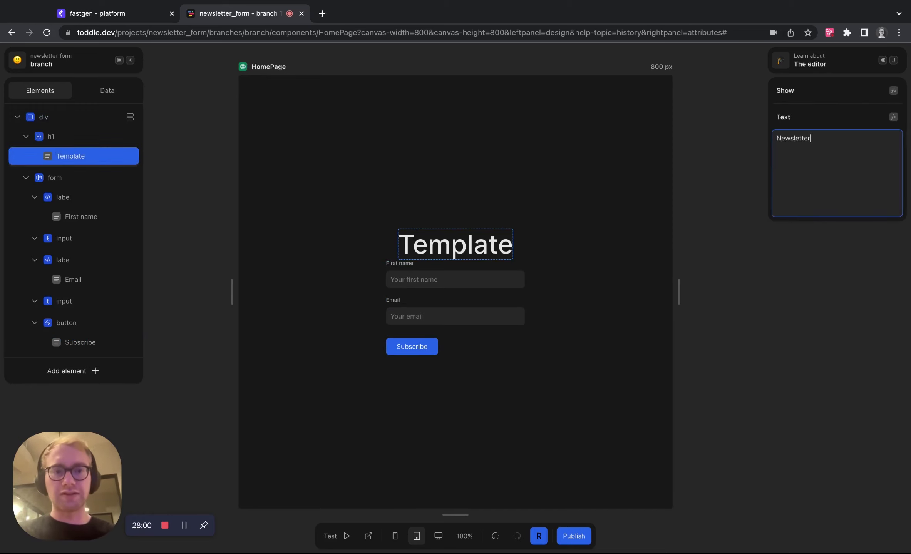
{"action": "left_click", "coordinate": [668, 253]}
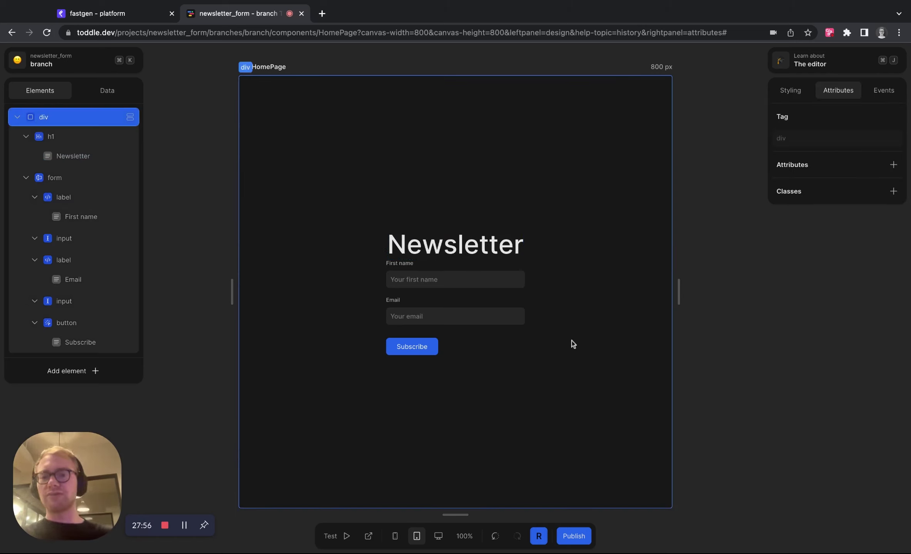
- Add a page variable 'name' with initial value "" instead of Nothing
{"action": "left_click", "coordinate": [120, 92]}
{"action": "left_click", "coordinate": [130, 165]}
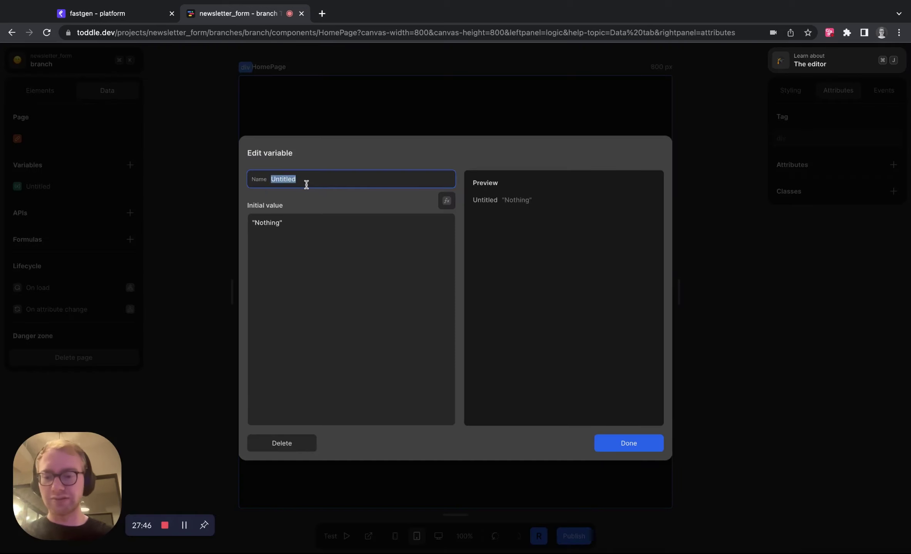
{"action": "type", "text": "name"}
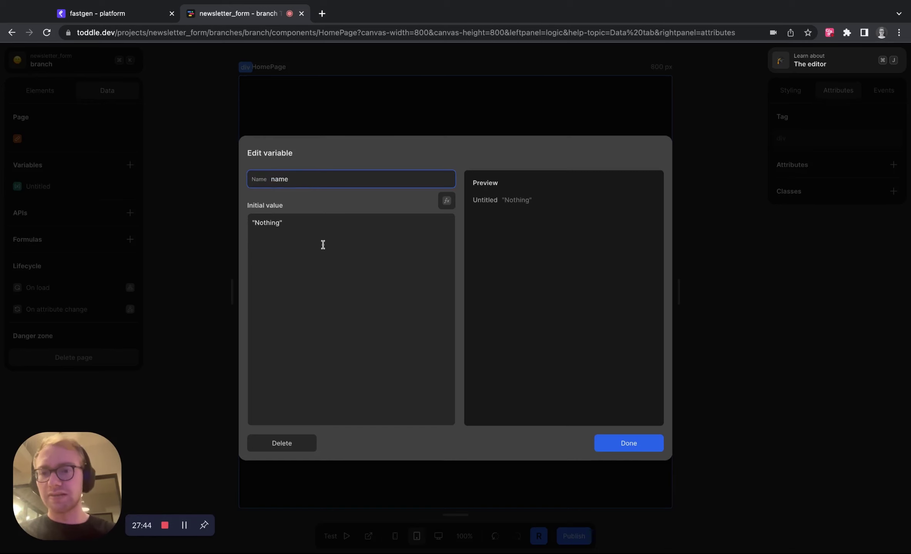
{"action": "left_click", "coordinate": [322, 243]}
{"action": "key", "text": "ctrl+a"}
{"action": "type", "text": "\"\""}
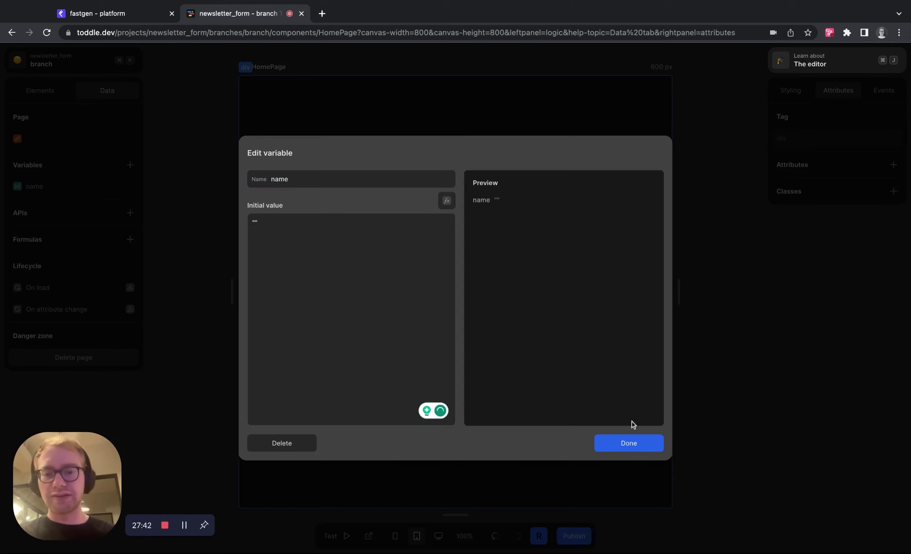
{"action": "left_click", "coordinate": [643, 443]}
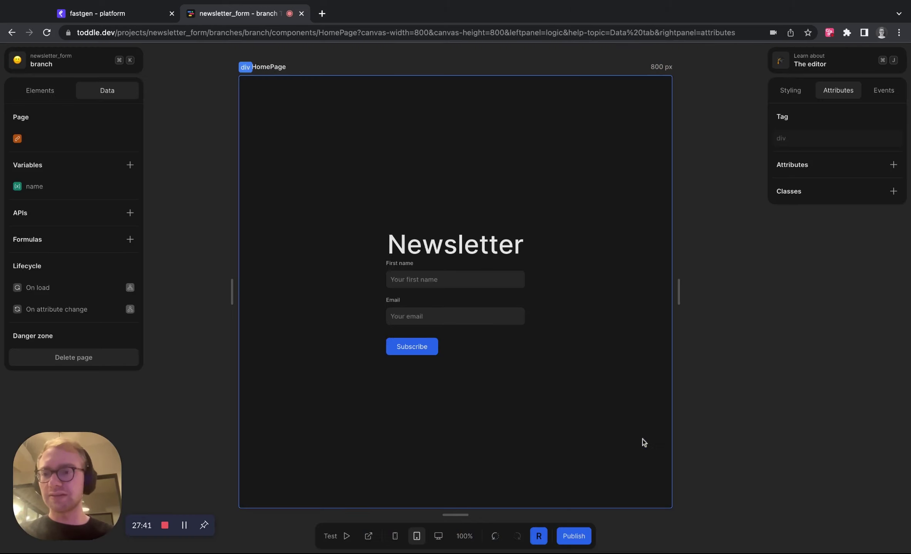
- Add a page variable 'email' with its initial value cleared
{"action": "left_click", "coordinate": [129, 165]}
{"action": "type", "text": "email"}
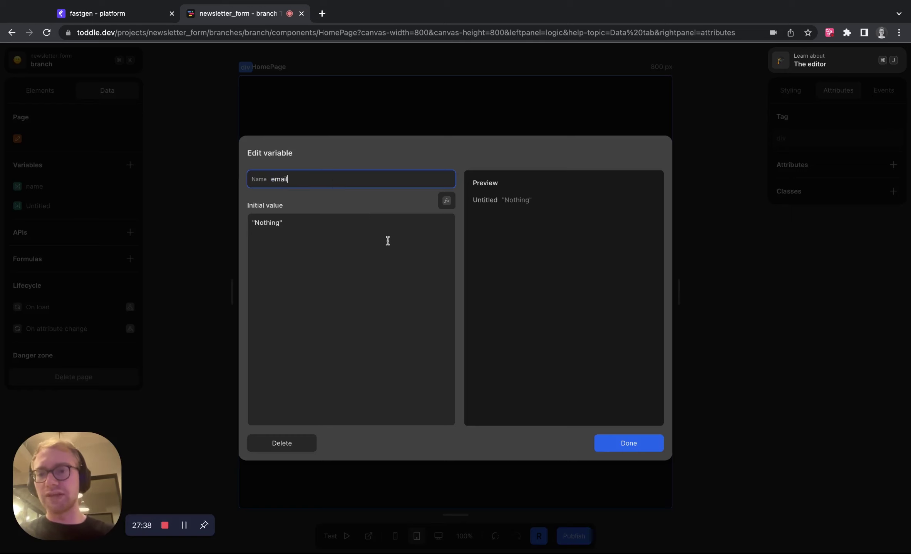
{"action": "left_click", "coordinate": [386, 240]}
{"action": "key", "text": "ctrl+a"}
{"action": "key", "text": "BackSpace"}
{"action": "left_click", "coordinate": [645, 442]}
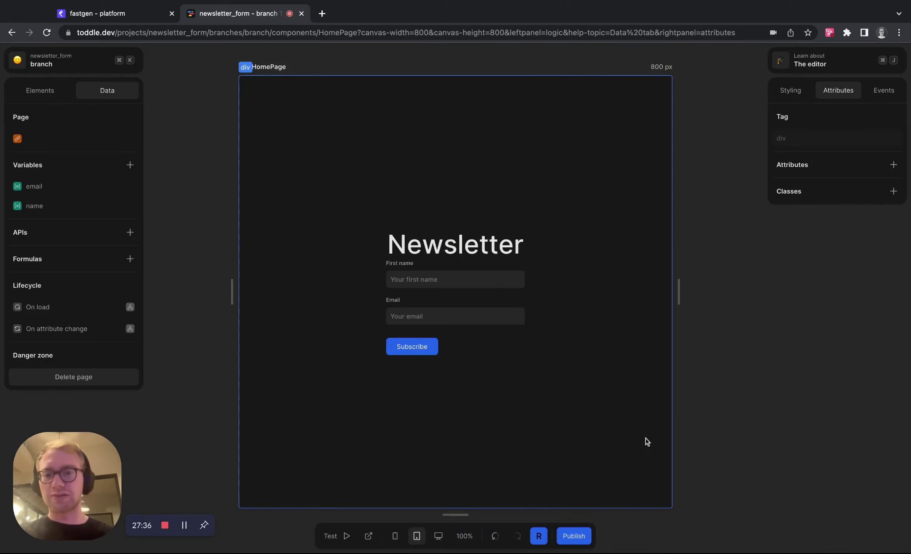
- Bind the First name input to the name variable
{"action": "left_click", "coordinate": [503, 282]}
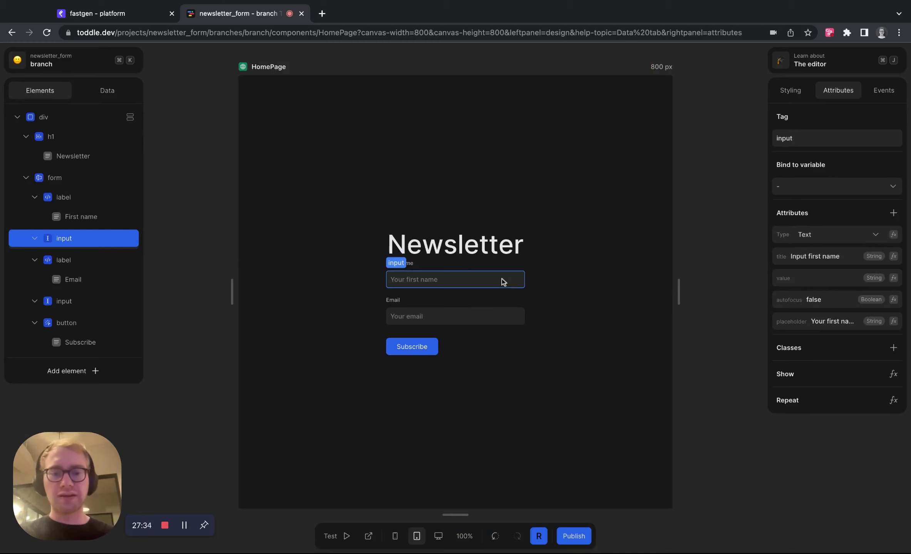
{"action": "left_click", "coordinate": [843, 188]}
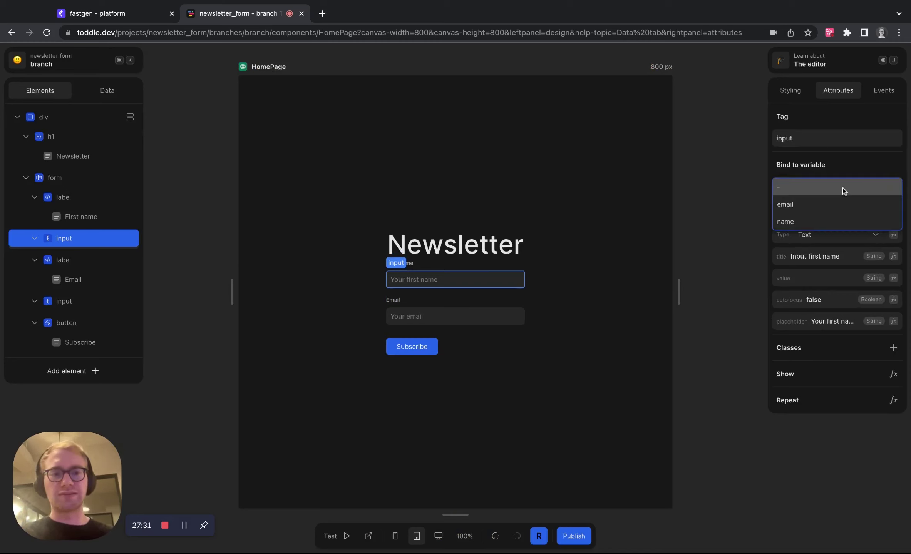
{"action": "left_click", "coordinate": [832, 219]}
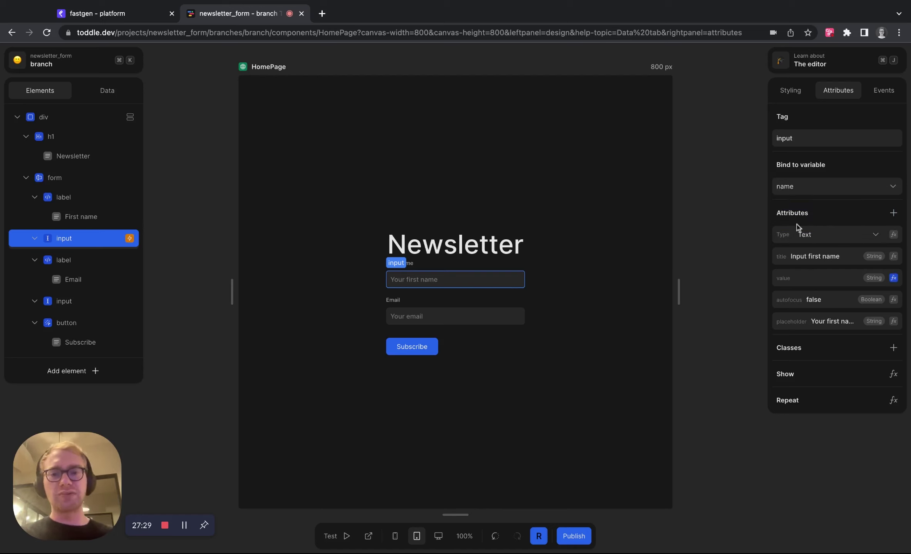
- Bind the Email input to the email variable
{"action": "left_click", "coordinate": [465, 319]}
{"action": "left_click", "coordinate": [822, 187]}
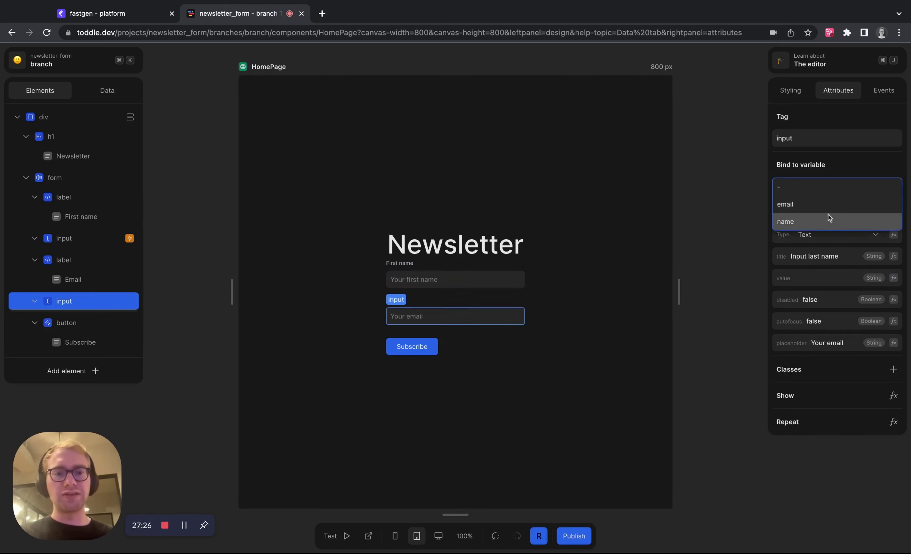
{"action": "left_click", "coordinate": [839, 204]}
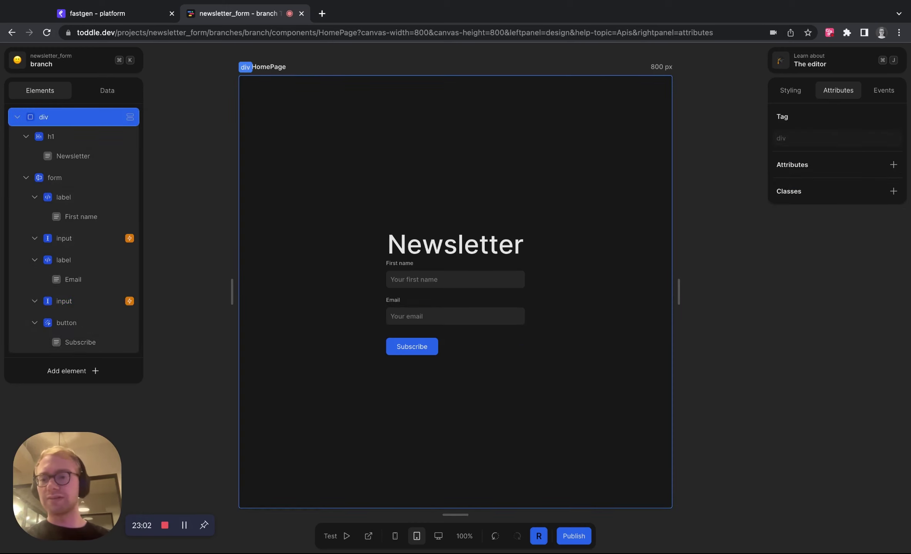
- Add a POST API request named 'Fastgen API'
{"action": "left_click", "coordinate": [113, 87]}
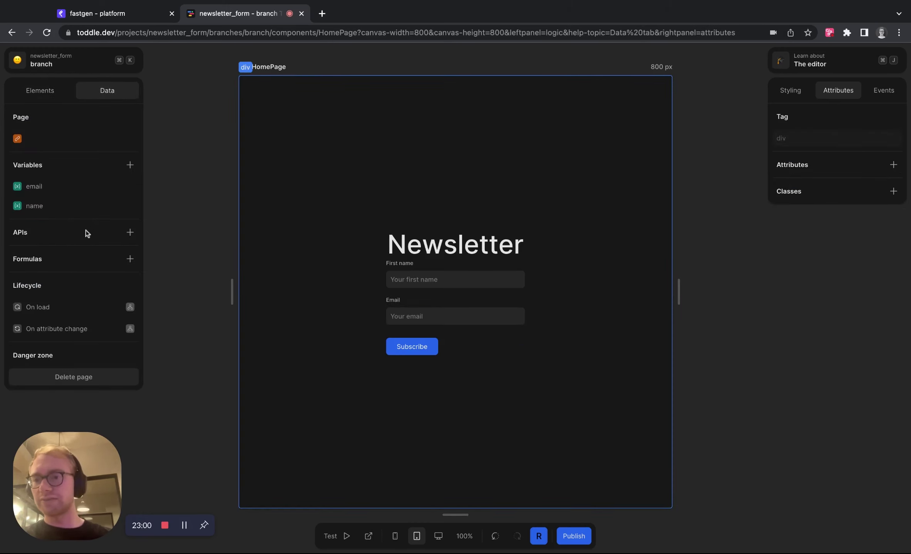
{"action": "left_click", "coordinate": [129, 232]}
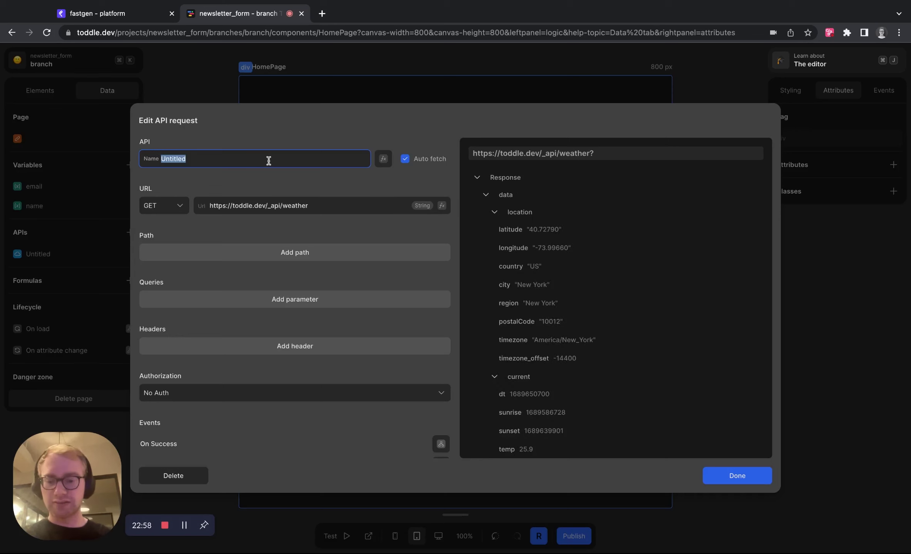
{"action": "type", "text": "Fastgen API"}
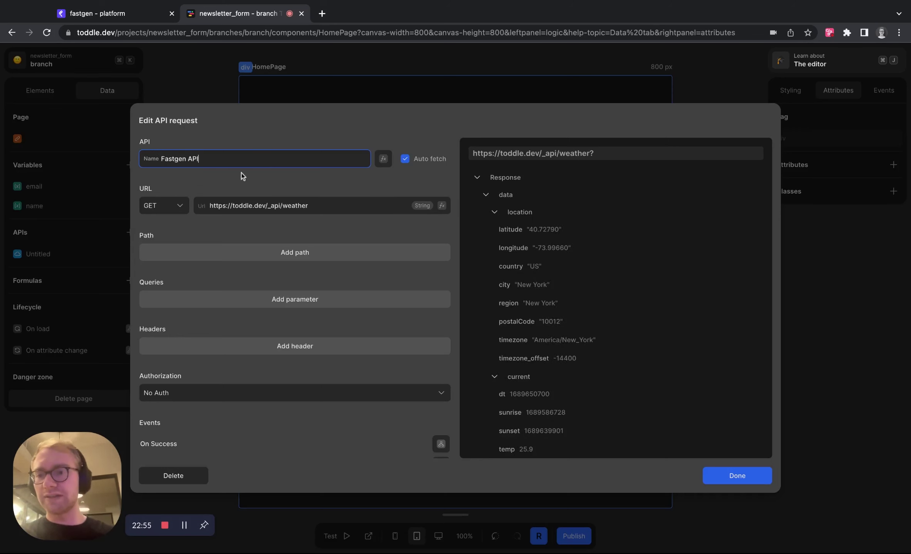
{"action": "left_click", "coordinate": [173, 207]}
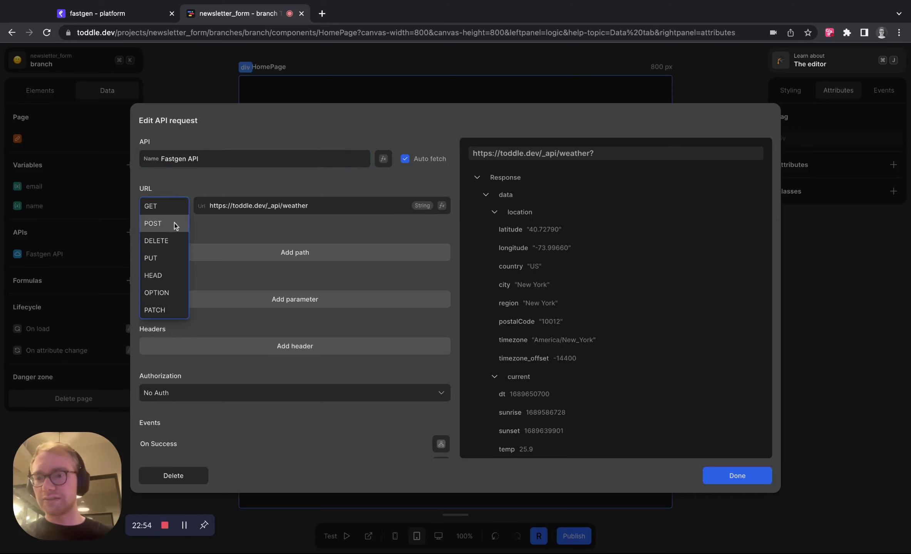
{"action": "left_click", "coordinate": [175, 224]}
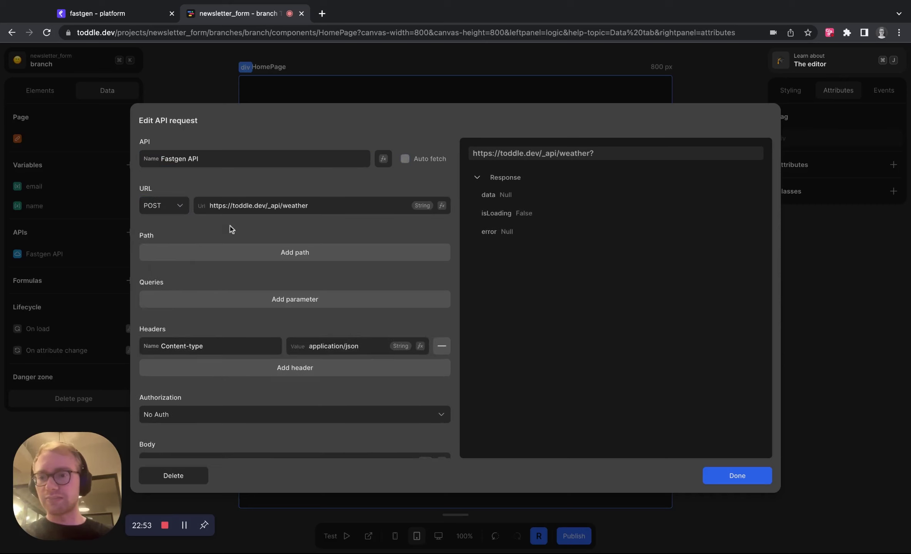
- Copy the Fastgen Newsletter Sign Up endpoint URL and paste it as the request URL
{"action": "left_click", "coordinate": [115, 13]}
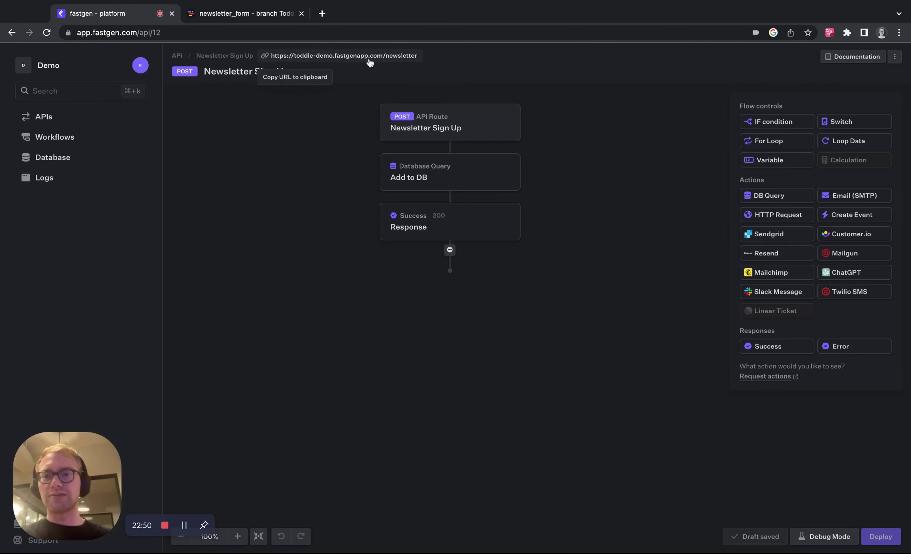
{"action": "left_click", "coordinate": [353, 58]}
{"action": "left_click", "coordinate": [251, 13]}
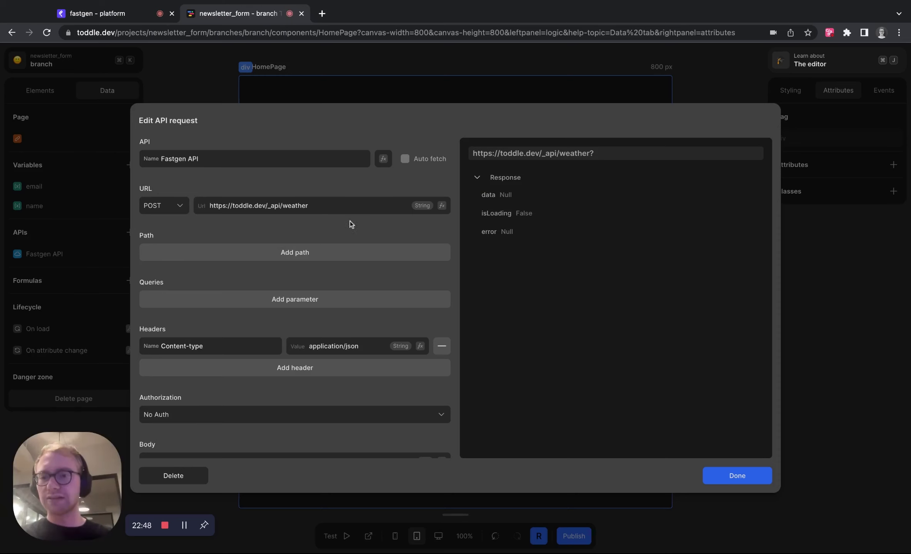
{"action": "triple_click", "coordinate": [363, 210]}
{"action": "type", "text": "https://toddle-demo.fastgenapp.com/newsletter"}
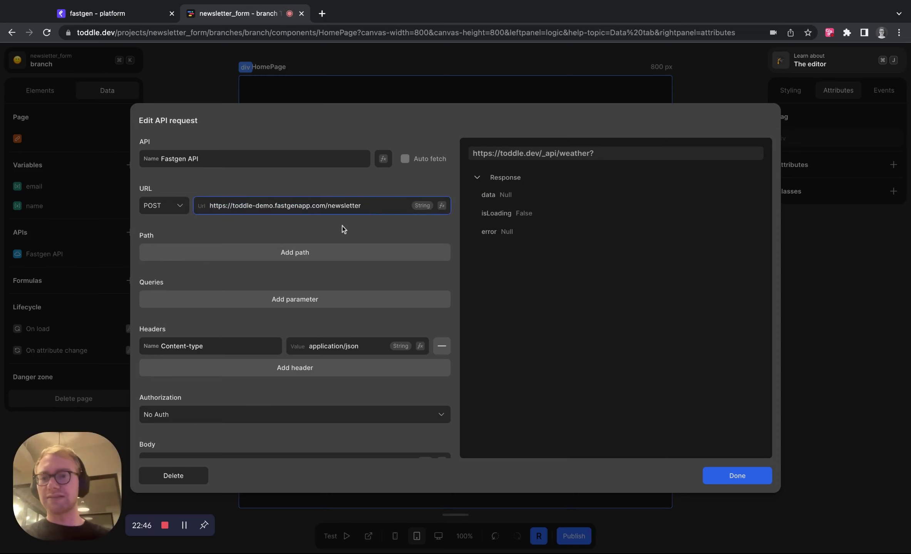
{"action": "left_click", "coordinate": [342, 228]}
{"action": "scroll", "coordinate": [320, 273], "scroll_direction": "down", "scroll_amount": 1}
{"action": "scroll", "coordinate": [320, 274], "scroll_direction": "down", "scroll_amount": 5}
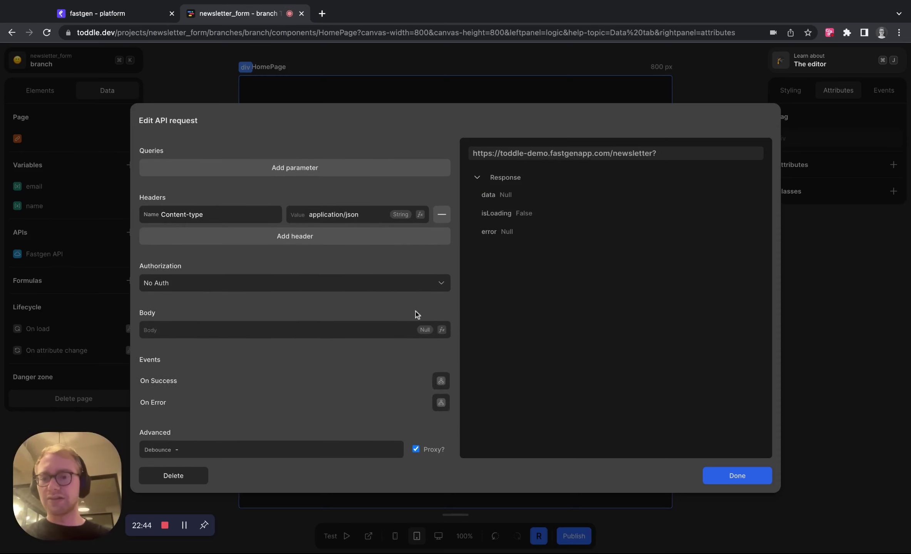
- Make the request body an Object formula with keys name and email
{"action": "left_click", "coordinate": [442, 331]}
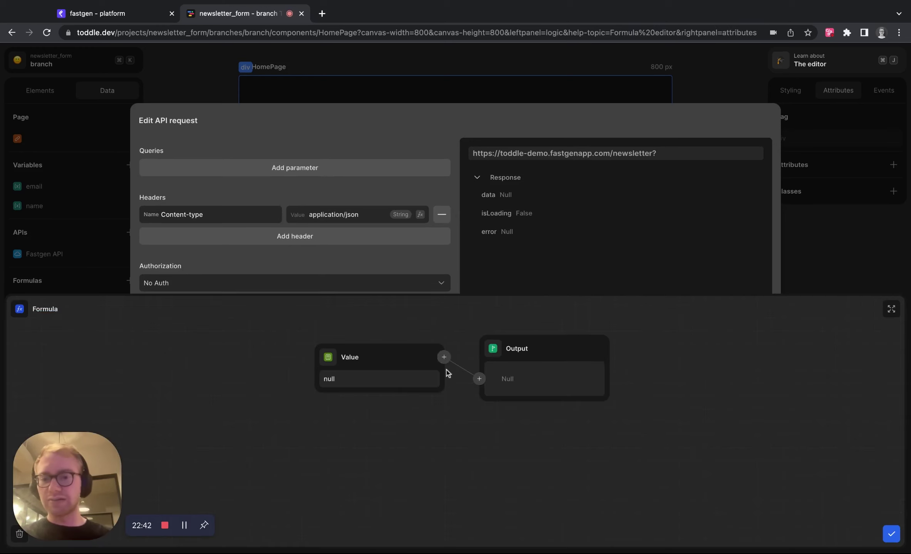
{"action": "left_click", "coordinate": [459, 359]}
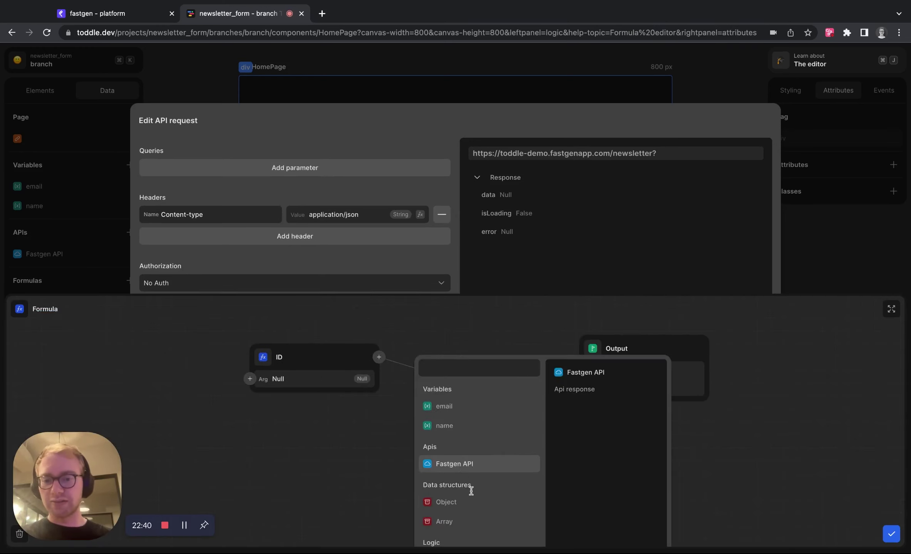
{"action": "left_click", "coordinate": [468, 504]}
{"action": "left_click", "coordinate": [430, 380]}
{"action": "type", "text": "name"}
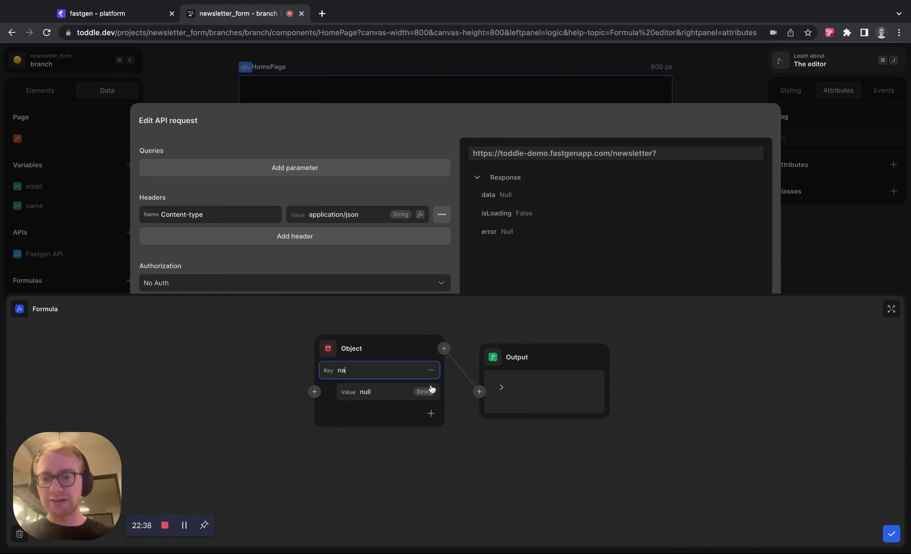
{"action": "left_click", "coordinate": [431, 414]}
{"action": "type", "text": "em"}
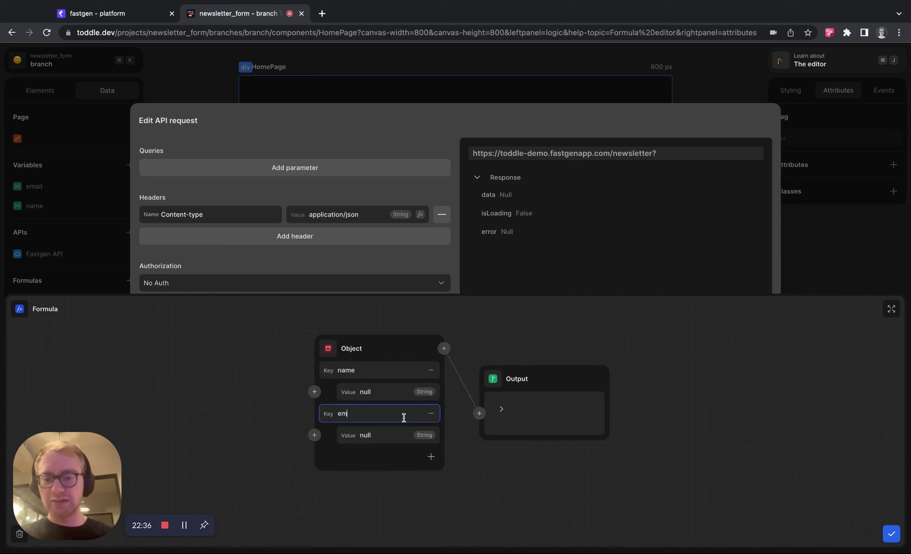
{"action": "type", "text": "ail"}
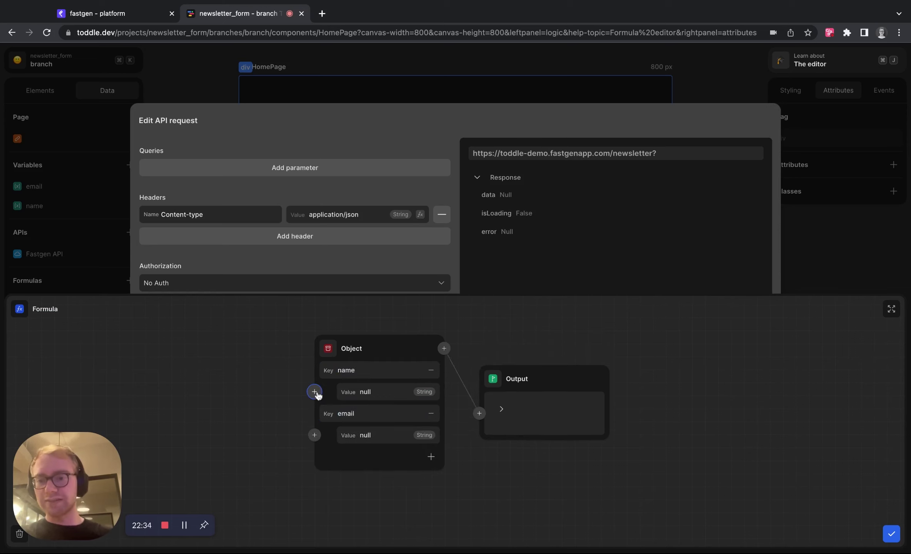
- Fill the name and email keys from the page variables and save the API request
{"action": "left_click", "coordinate": [314, 392]}
{"action": "left_click", "coordinate": [323, 452]}
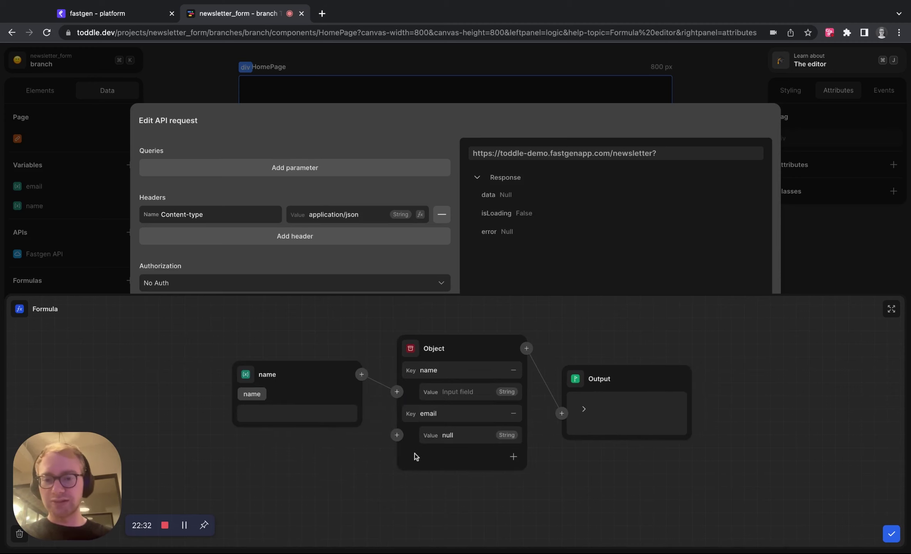
{"action": "left_click", "coordinate": [397, 435]}
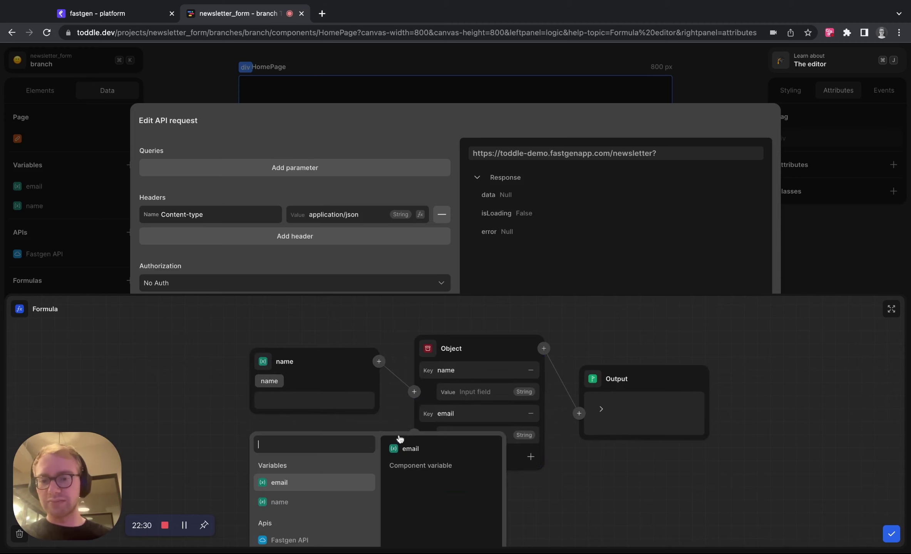
{"action": "left_click", "coordinate": [316, 487]}
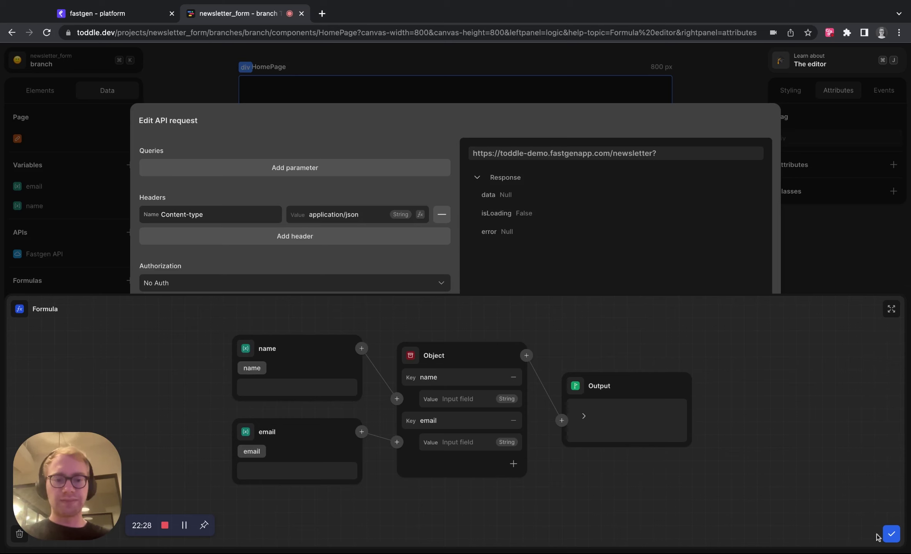
{"action": "left_click", "coordinate": [894, 537]}
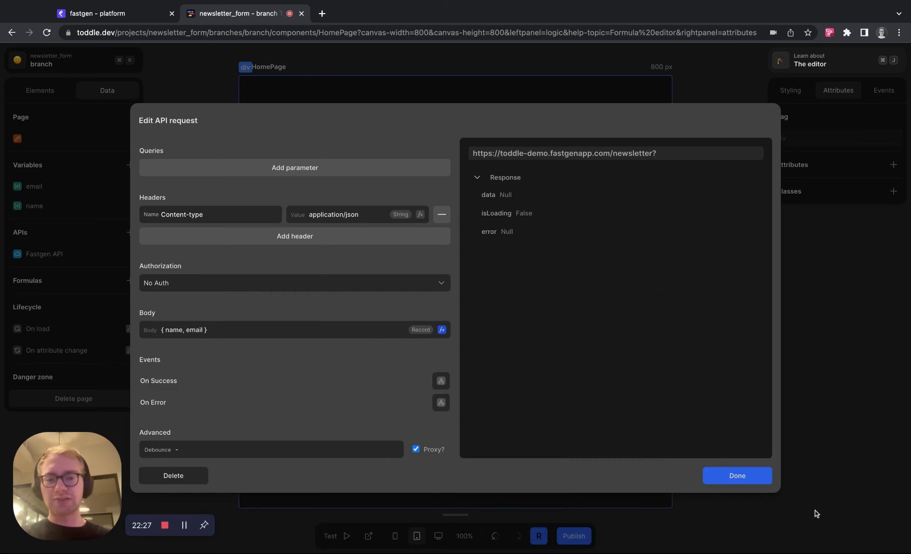
{"action": "left_click", "coordinate": [758, 481]}
{"action": "left_click", "coordinate": [491, 348]}
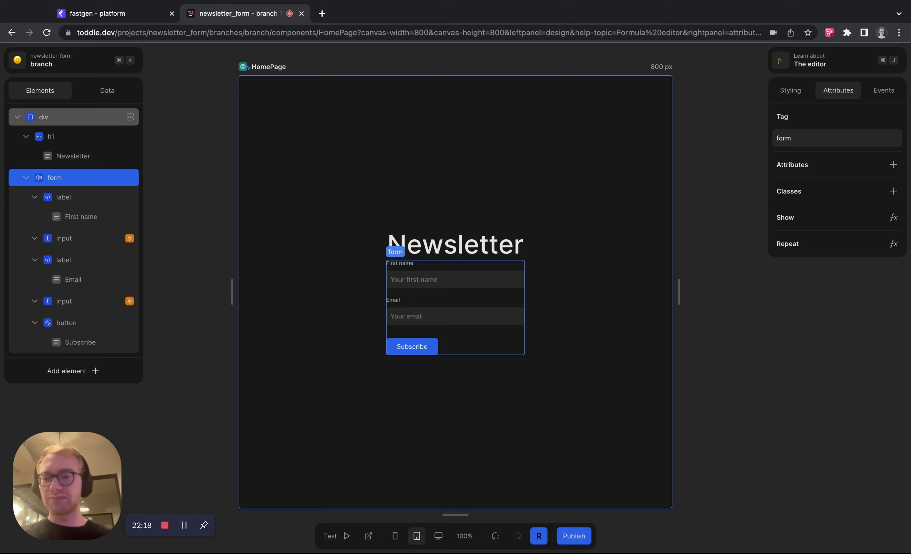
- Create the page variable 'show form' with a boolean initial value of True
{"action": "left_click", "coordinate": [104, 93]}
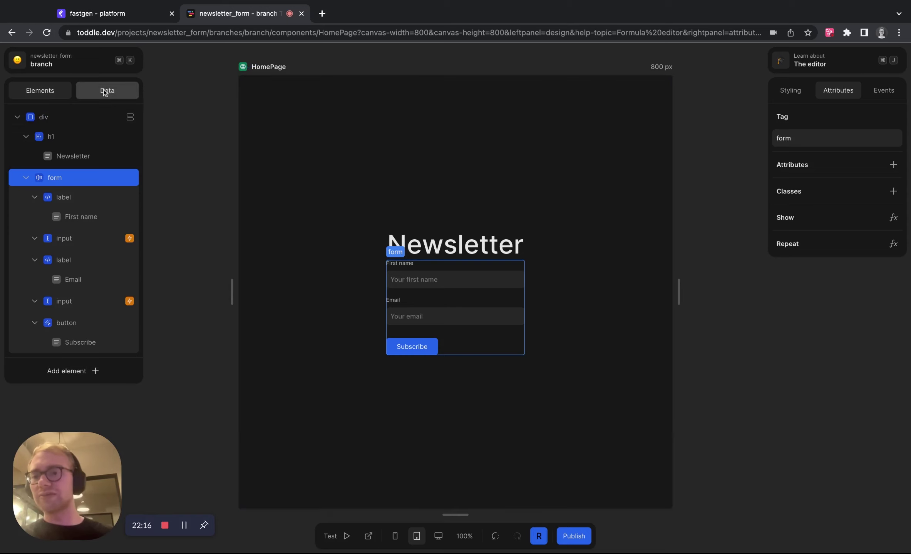
{"action": "left_click", "coordinate": [129, 165]}
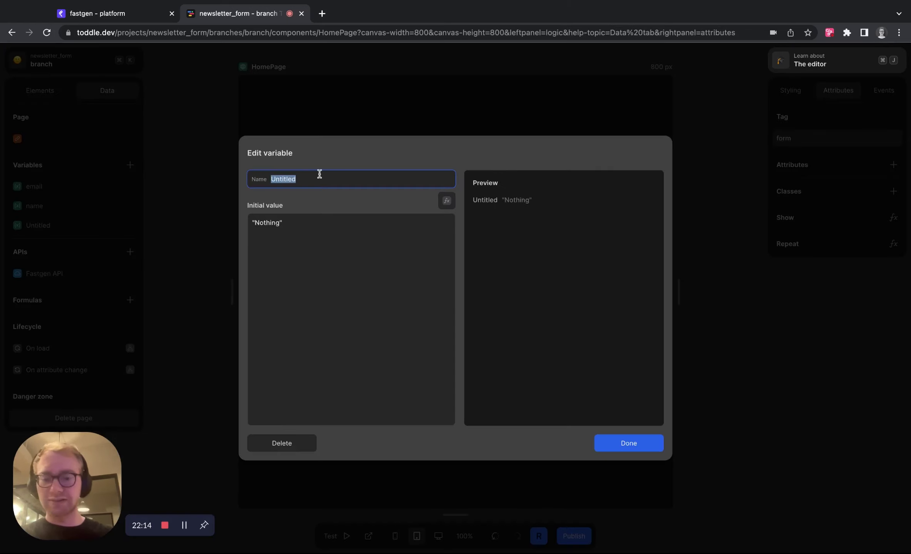
{"action": "type", "text": "show for"}
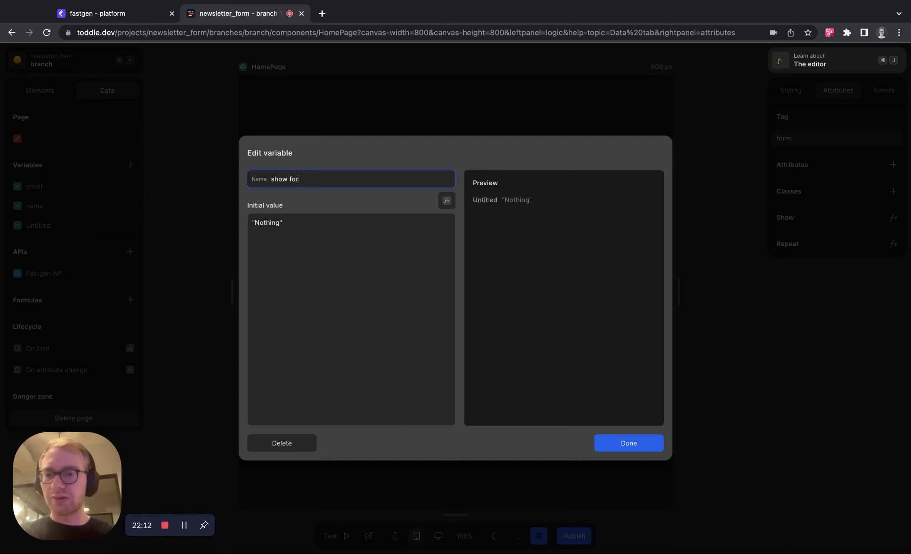
{"action": "type", "text": "m"}
{"action": "left_click", "coordinate": [320, 218]}
{"action": "type", "text": "True"}
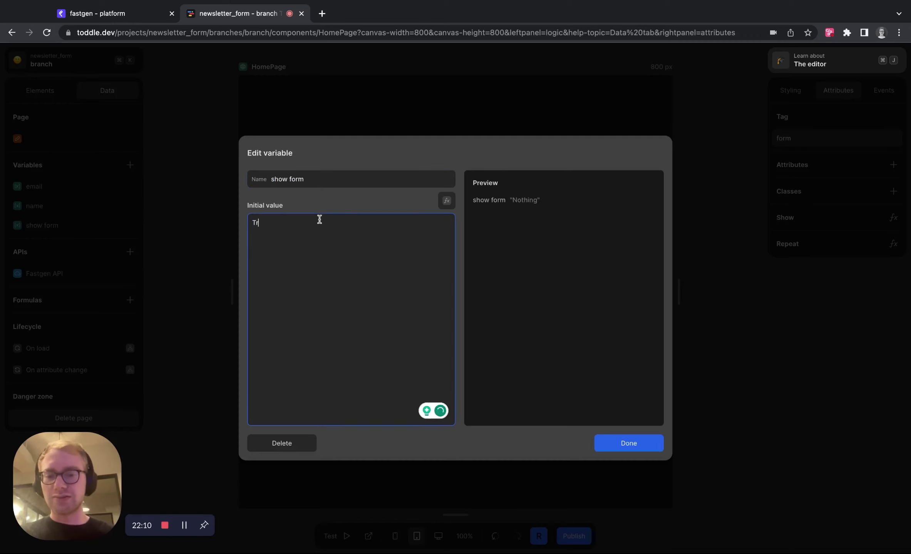
{"action": "left_click", "coordinate": [446, 201]}
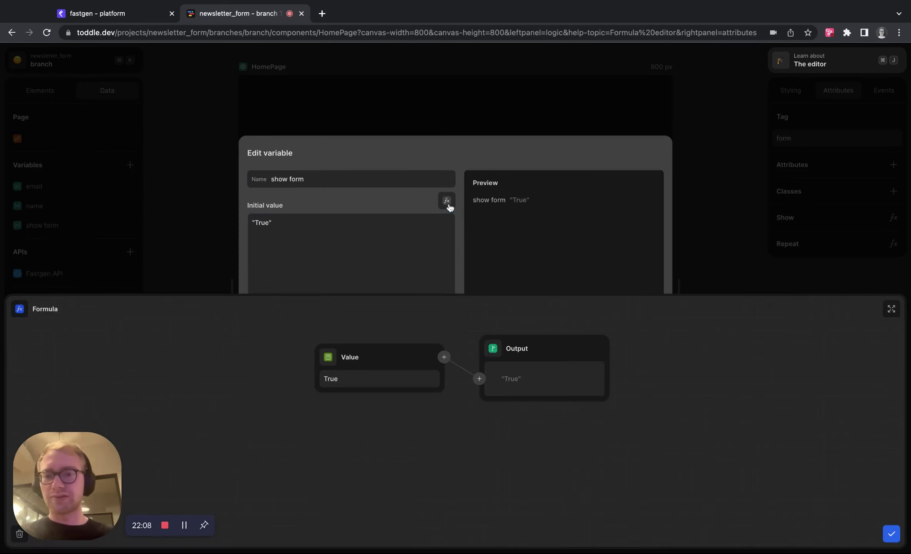
{"action": "left_click", "coordinate": [444, 357]}
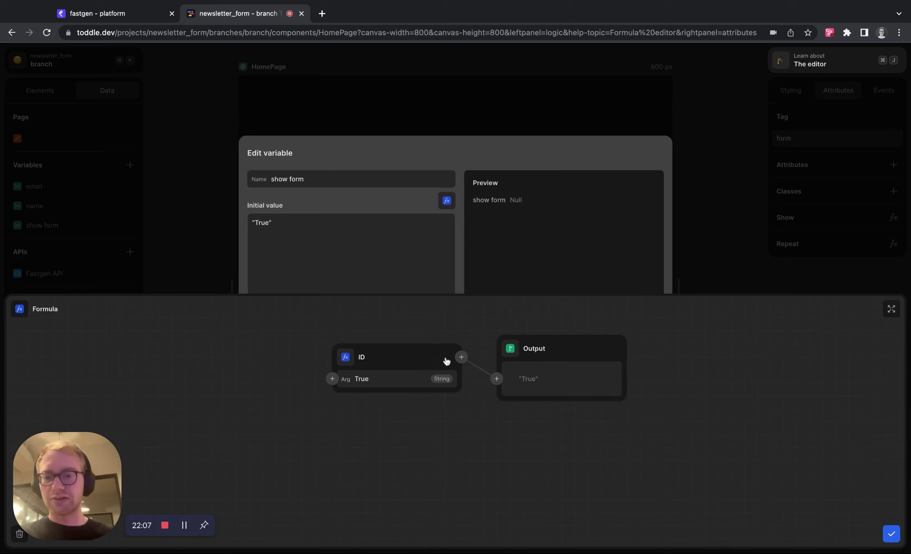
{"action": "left_click", "coordinate": [891, 535]}
{"action": "left_click", "coordinate": [646, 446]}
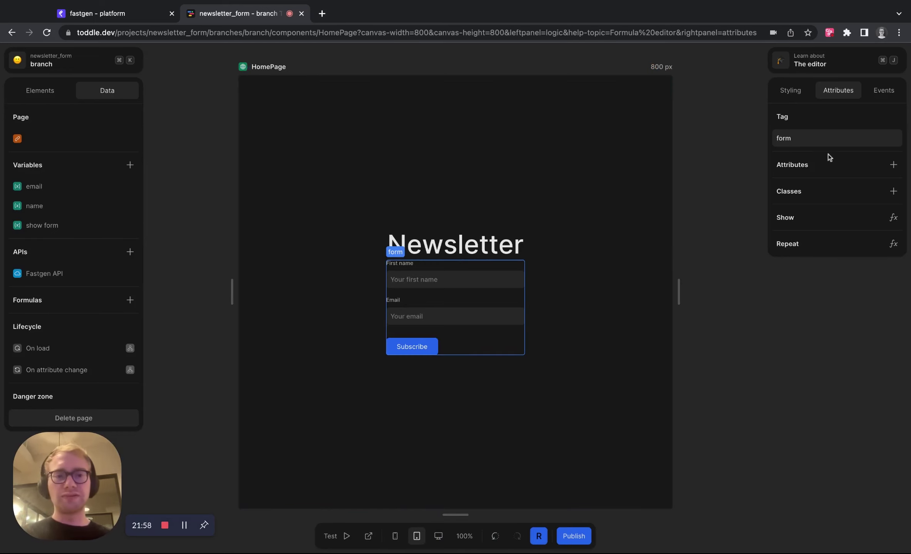
- Drive the form's Show condition from the show form variable
{"action": "left_click", "coordinate": [894, 219]}
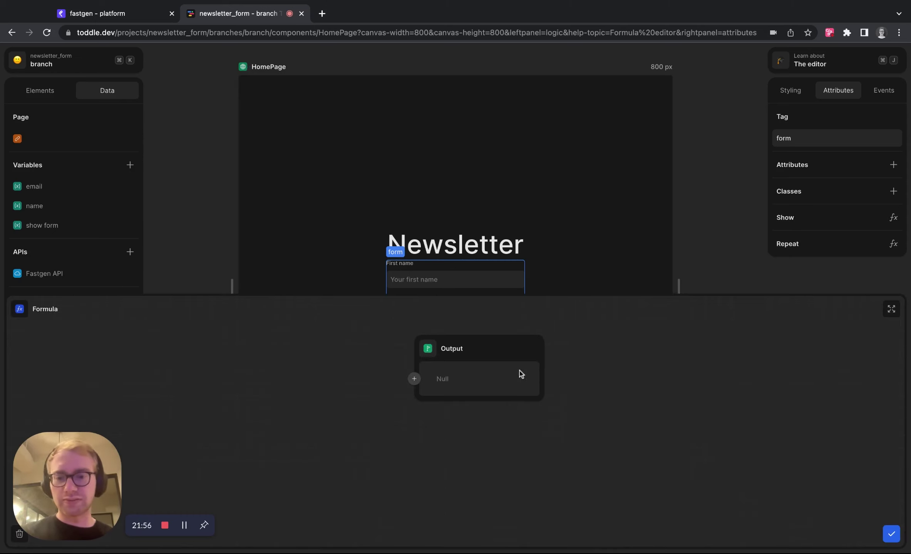
{"action": "left_click", "coordinate": [415, 379]}
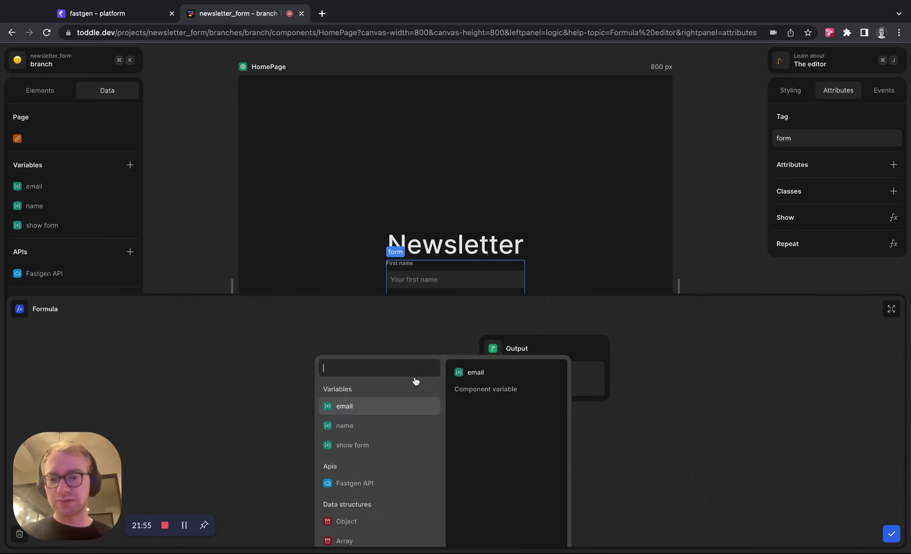
{"action": "left_click", "coordinate": [392, 446]}
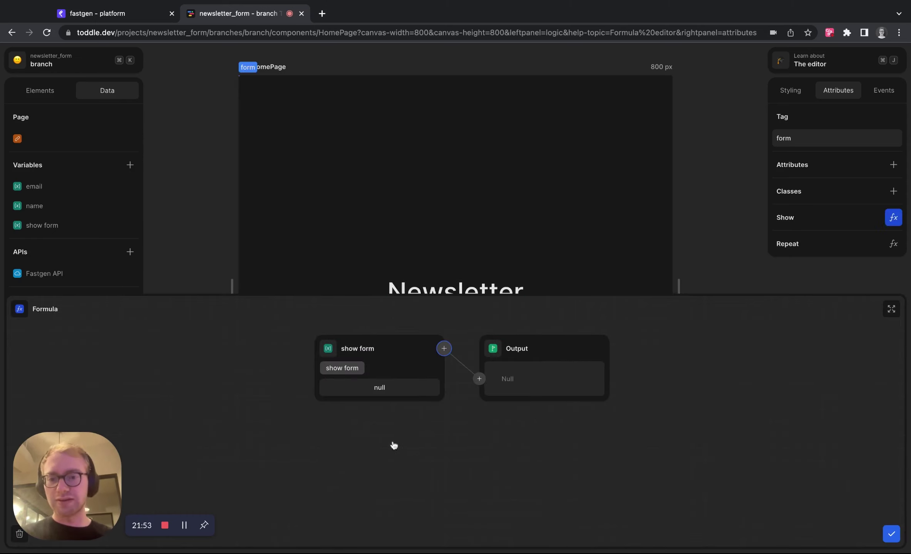
{"action": "left_click", "coordinate": [892, 534]}
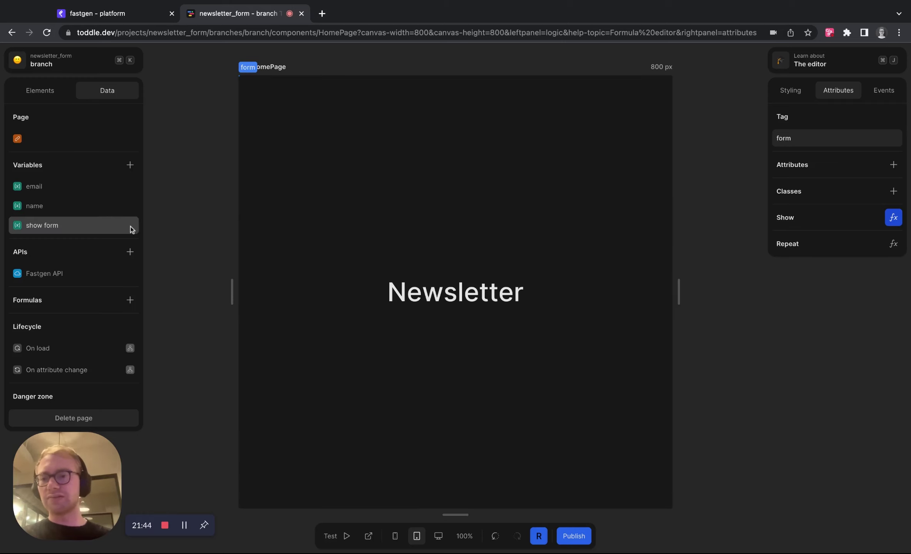
- Make the form's submit event call the Fastgen API after preventing default
{"action": "left_click", "coordinate": [42, 93]}
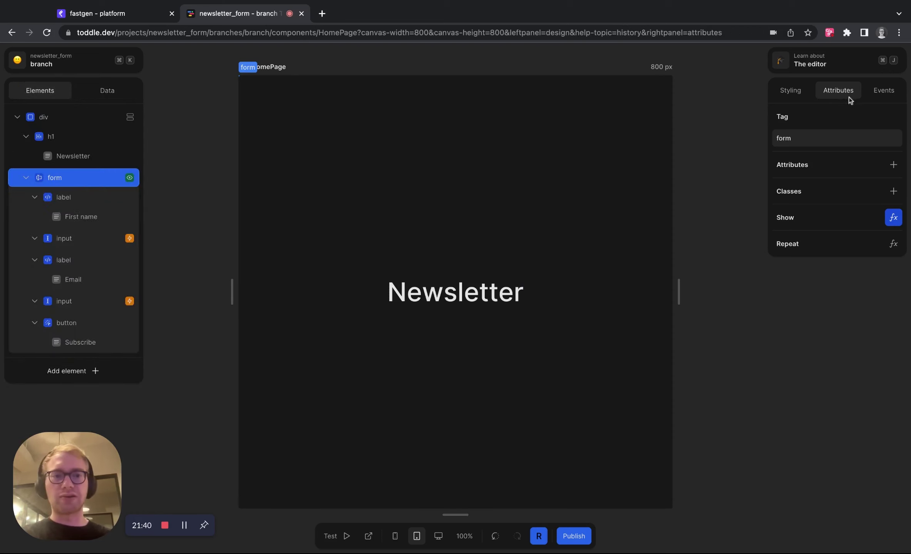
{"action": "left_click", "coordinate": [885, 94]}
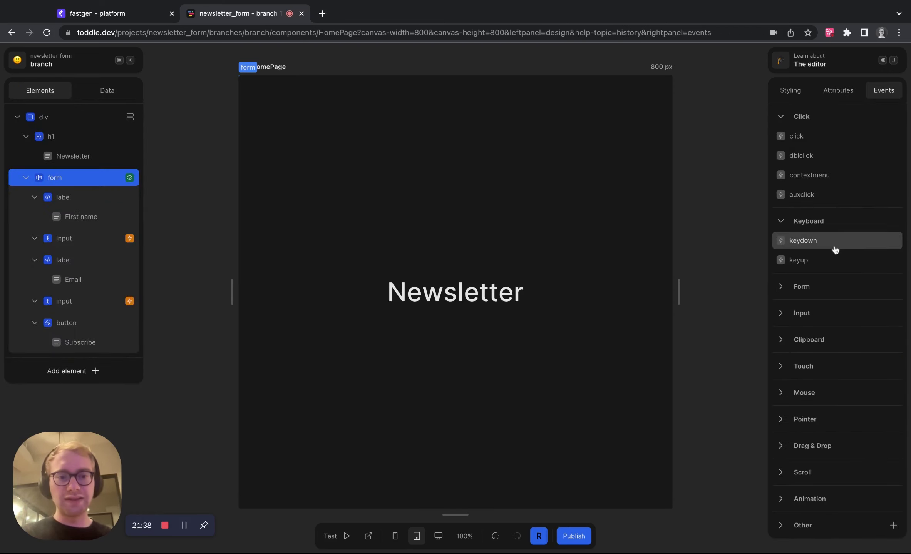
{"action": "left_click", "coordinate": [781, 287]}
{"action": "left_click", "coordinate": [781, 307]}
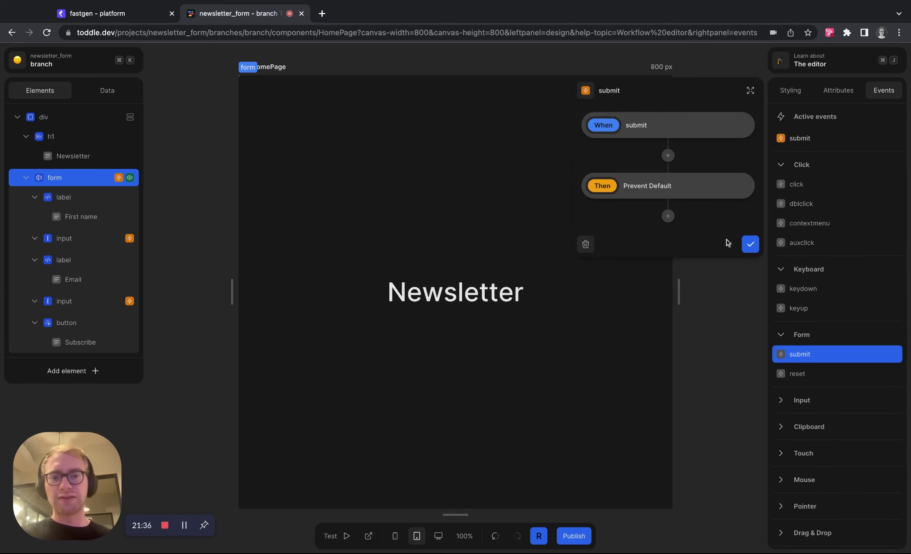
{"action": "left_click", "coordinate": [667, 215]}
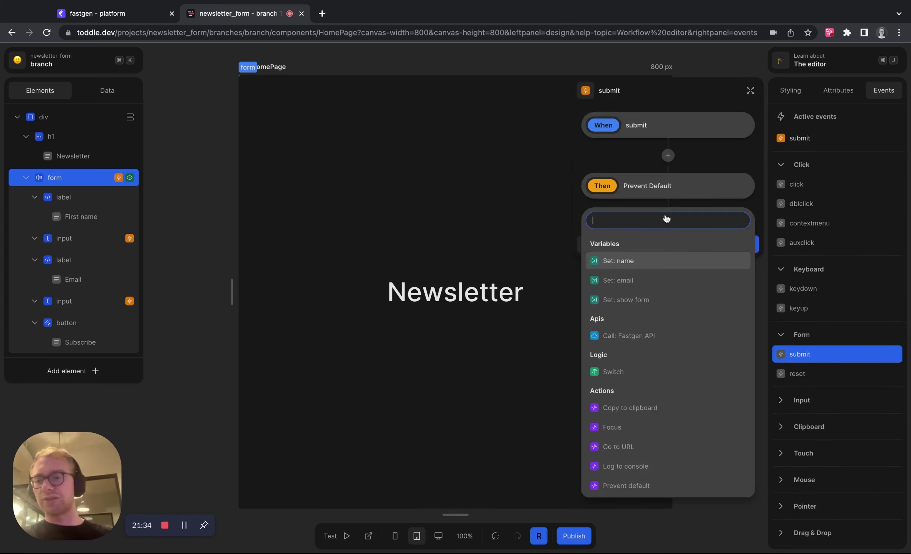
{"action": "left_click", "coordinate": [677, 338]}
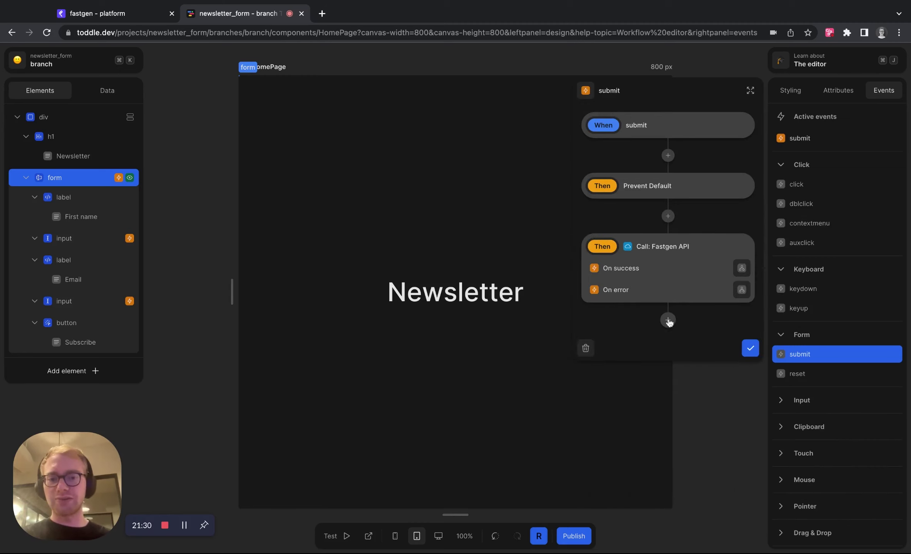
- After the API call, set show form to False and save the workflow
{"action": "left_click", "coordinate": [668, 320]}
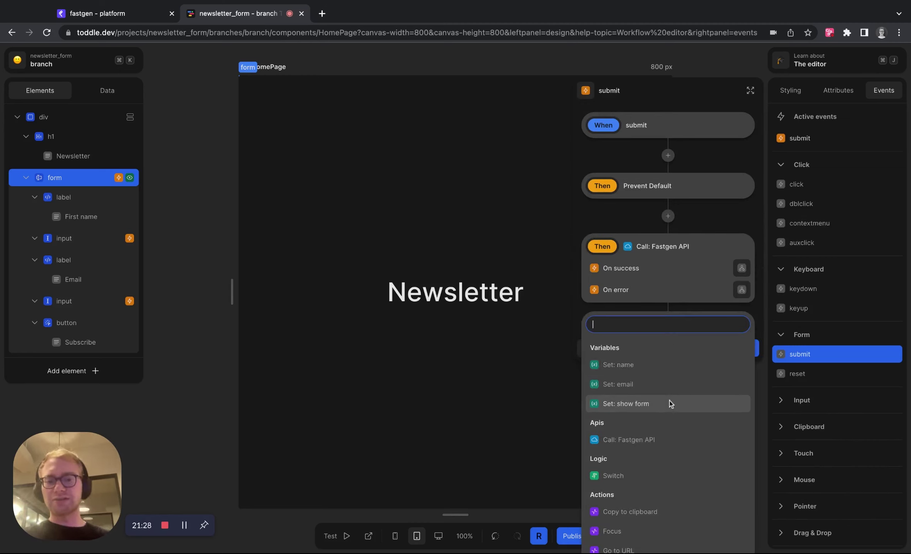
{"action": "left_click", "coordinate": [686, 404]}
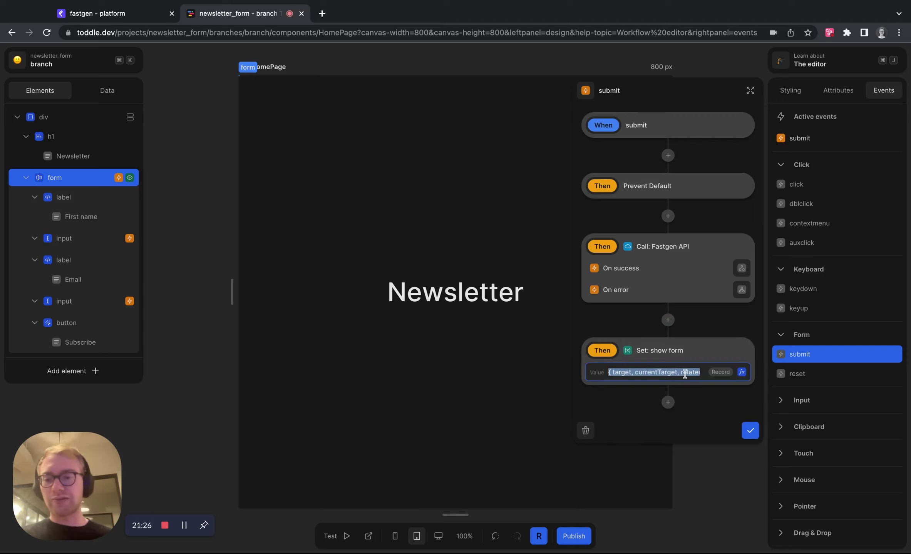
{"action": "type", "text": "False"}
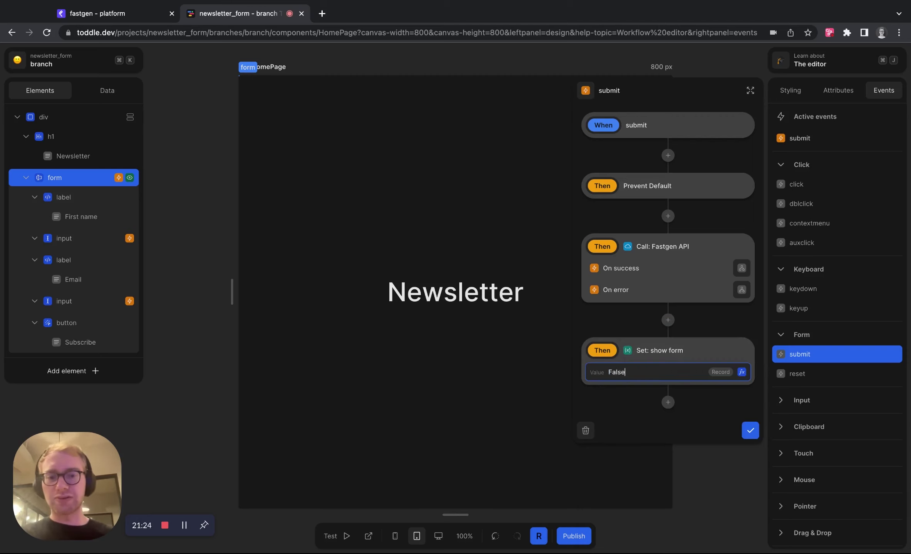
{"action": "left_click", "coordinate": [741, 372]}
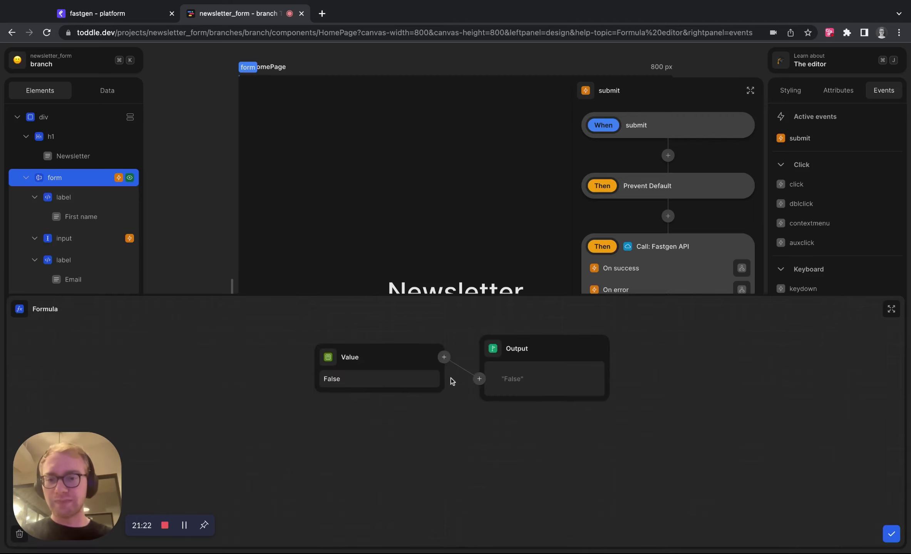
{"action": "left_click", "coordinate": [892, 535]}
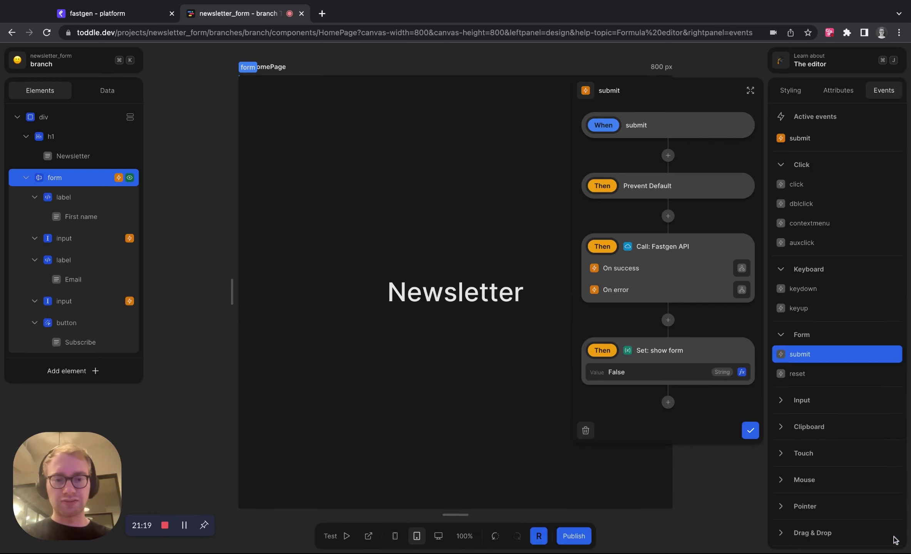
{"action": "left_click", "coordinate": [750, 431]}
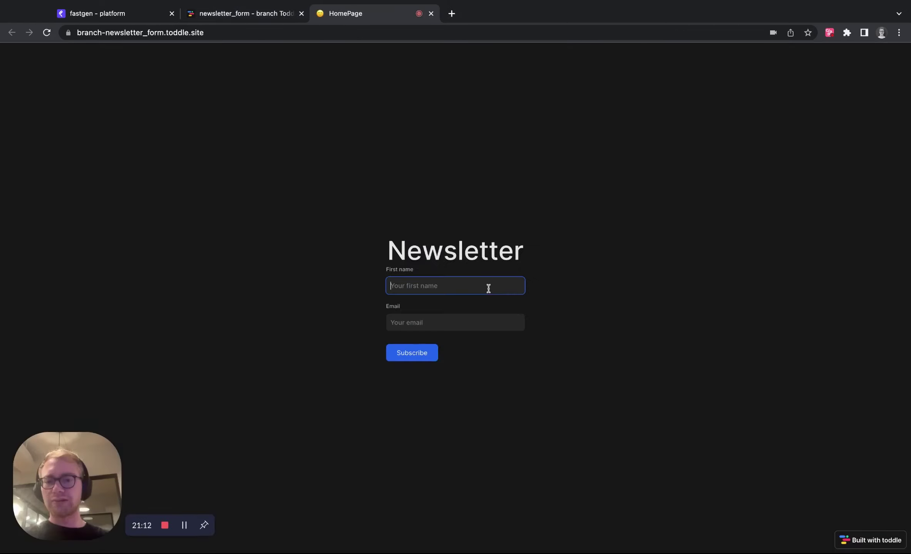
- Enter a test first name and e-mail in the live form and Subscribe
{"action": "type", "text": "Raphael"}
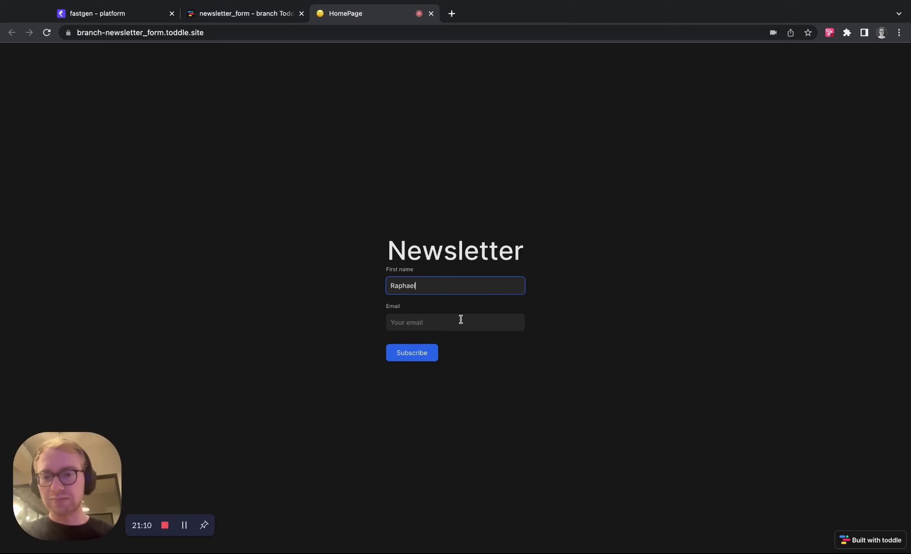
{"action": "left_click", "coordinate": [462, 323]}
{"action": "type", "text": "john"}
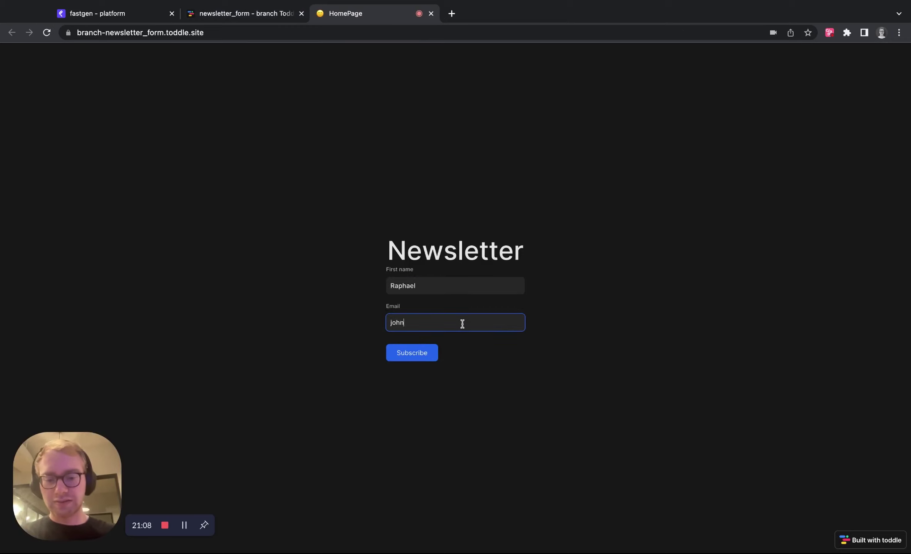
{"action": "type", "text": "@example.com"}
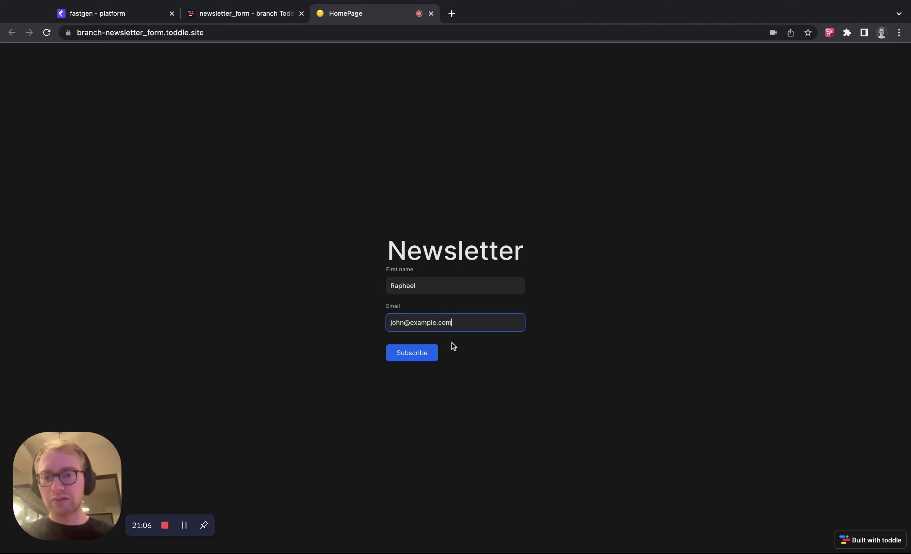
{"action": "left_click", "coordinate": [434, 353]}
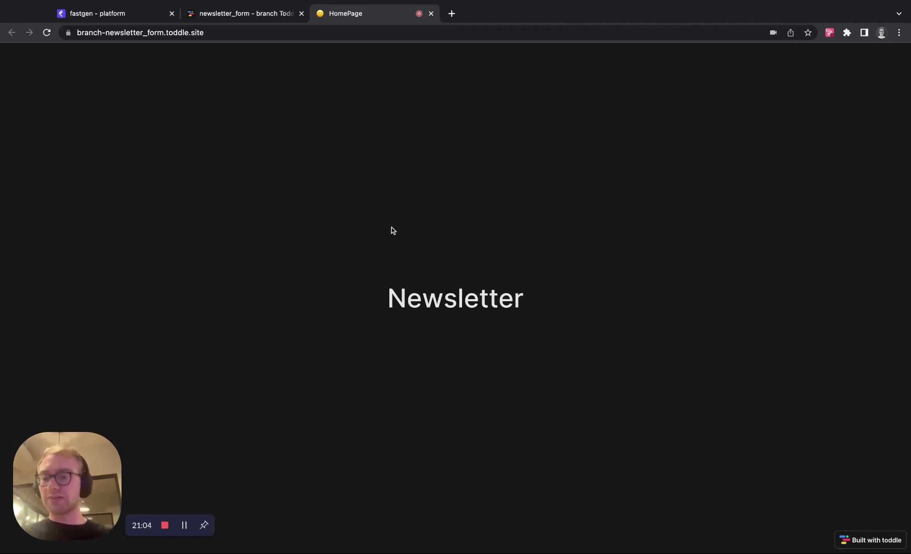
- Open Fastgen's newsletter table and check the stored test name and e-mail record
{"action": "left_click", "coordinate": [135, 13]}
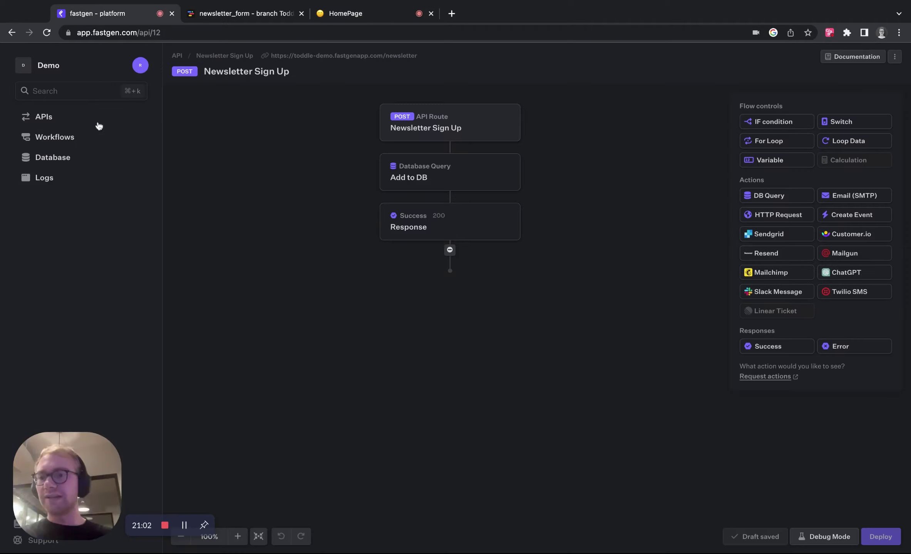
{"action": "left_click", "coordinate": [88, 158]}
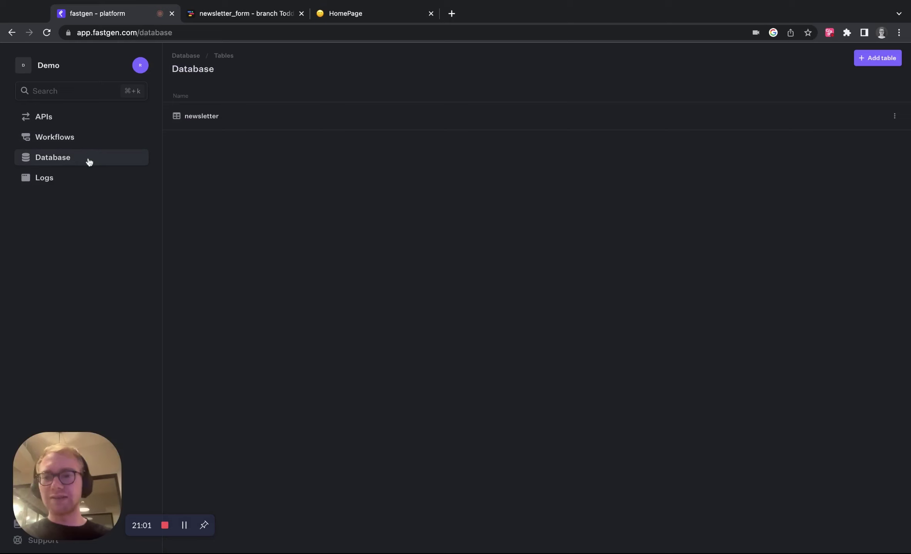
{"action": "left_click", "coordinate": [343, 124]}
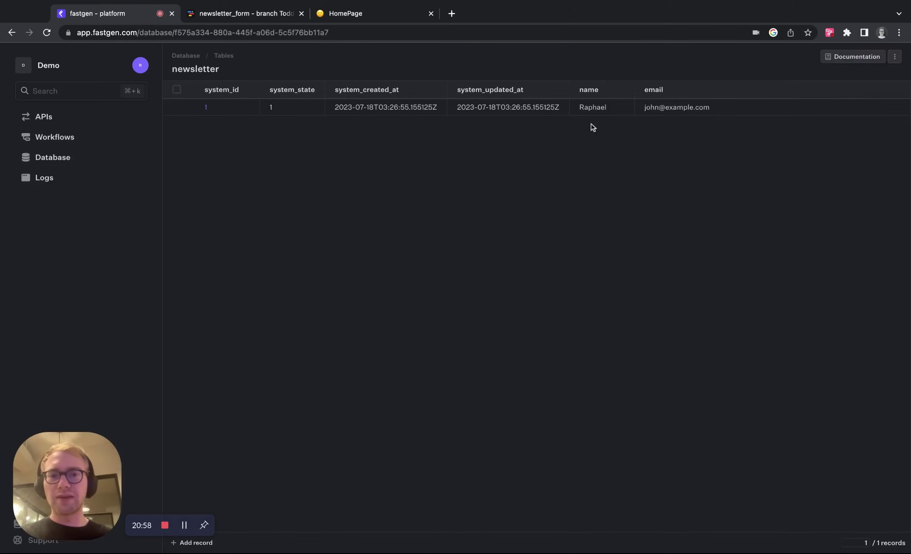
{"action": "left_click_drag", "start_coordinate": [578, 107], "coordinate": [750, 112]}
{"action": "left_click", "coordinate": [612, 189]}
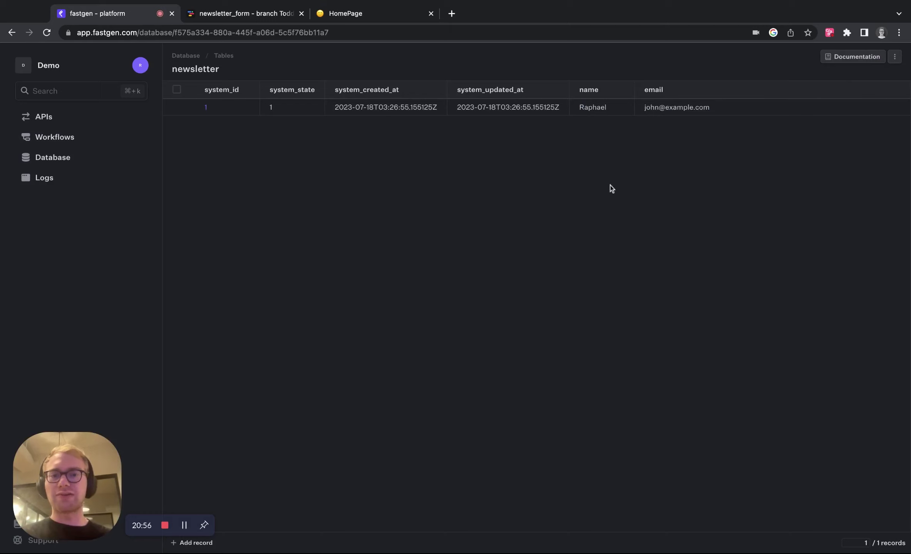